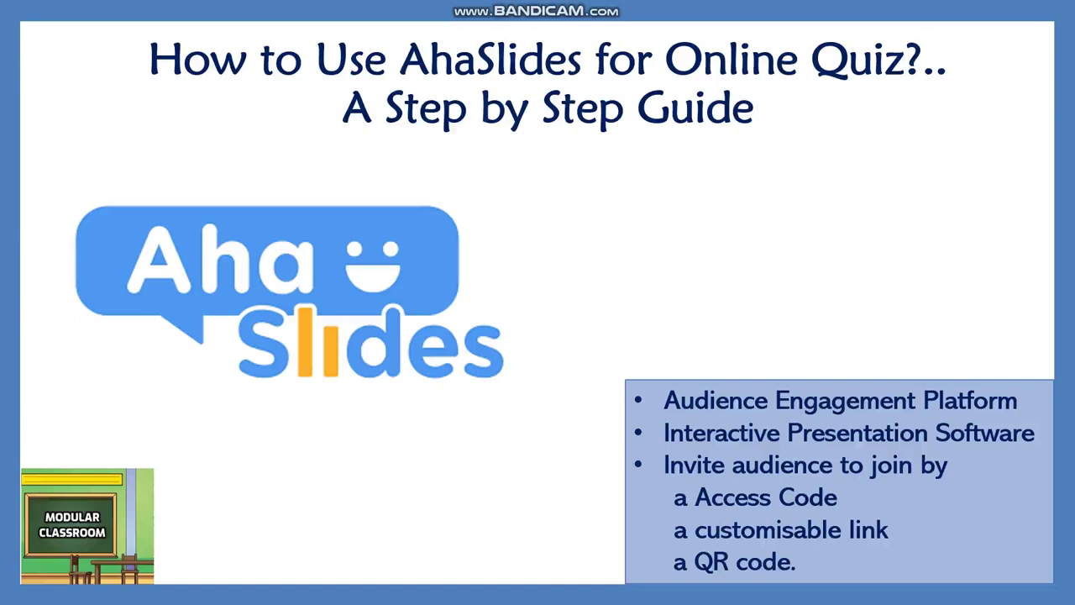
# - Switch to Chrome and search Google for 'ahaslides'
pyautogui.hotkey('alt', 'Tab')
pyautogui.press('Tab')
pyautogui.press('Tab')
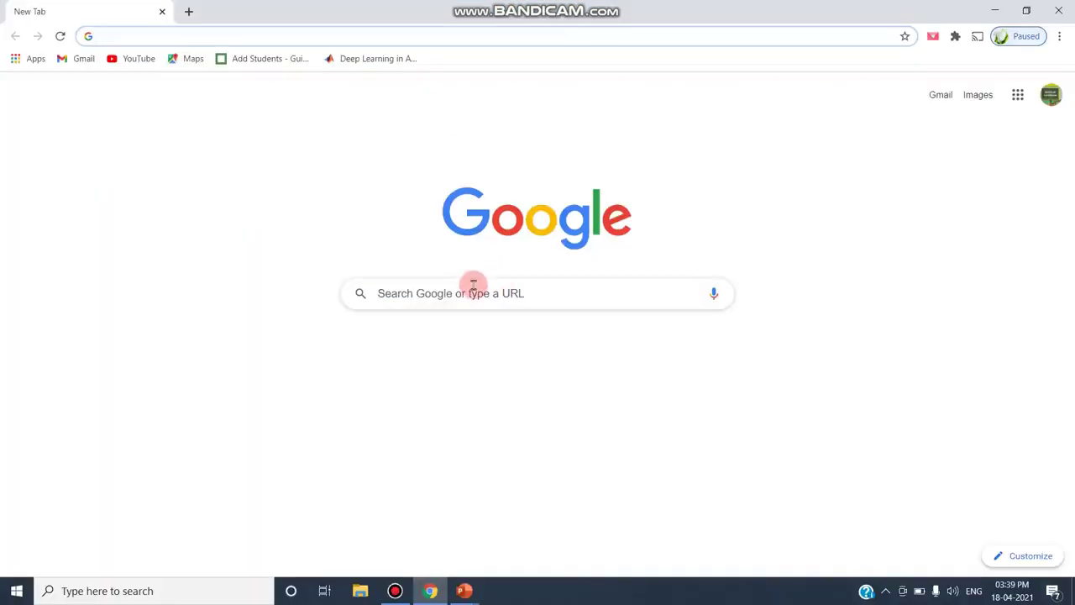
pyautogui.click(474, 291)
pyautogui.write('a')
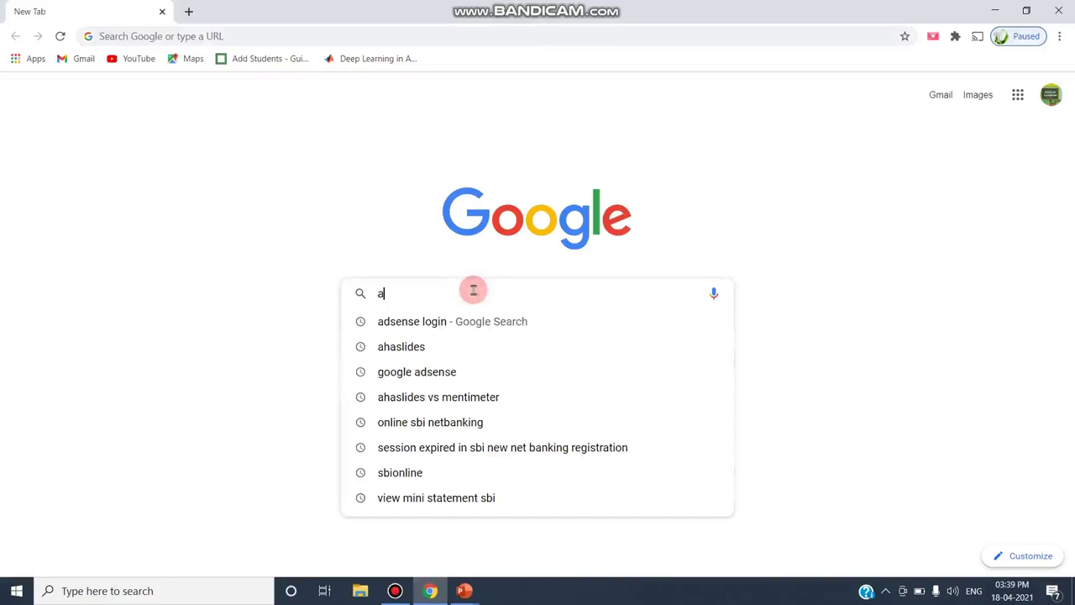
pyautogui.write('haslides')
pyautogui.press('Return')
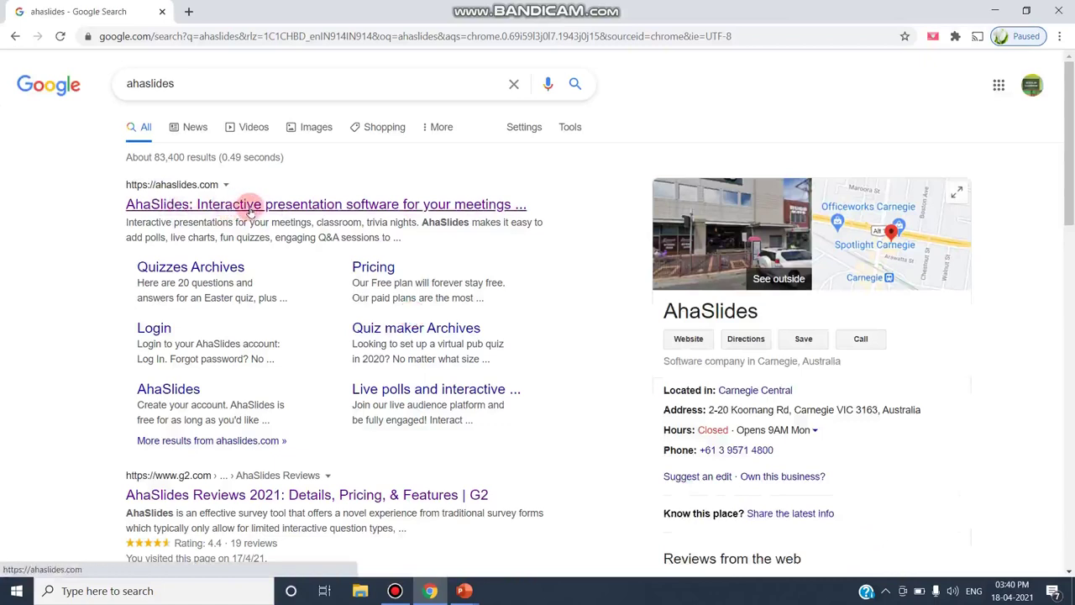
# - Open ahaslides.com from the first result and go to the My Presentations workspace
pyautogui.click(300, 204)
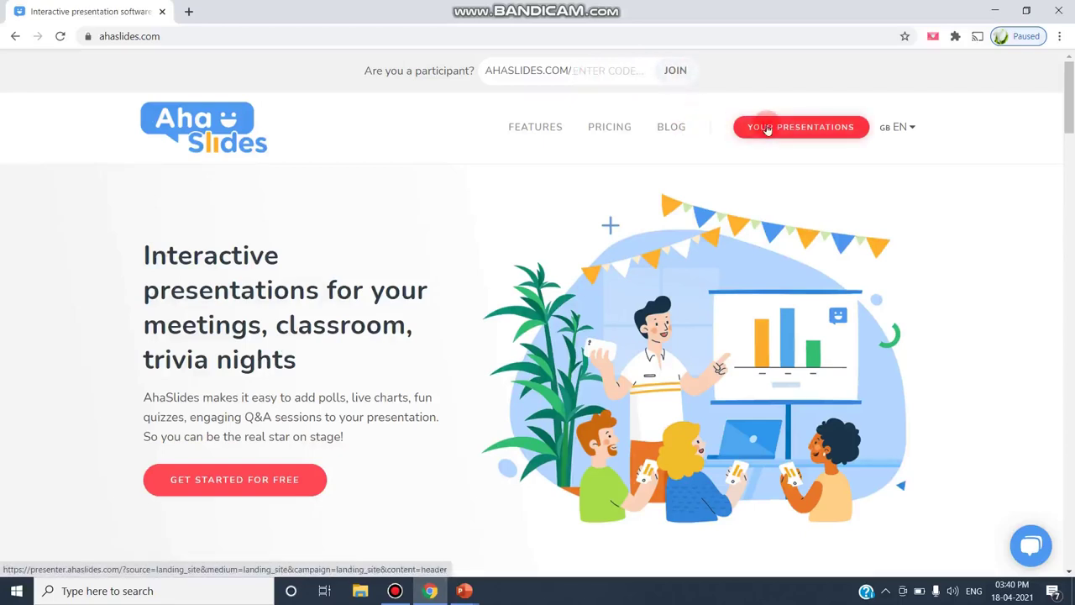
pyautogui.click(767, 129)
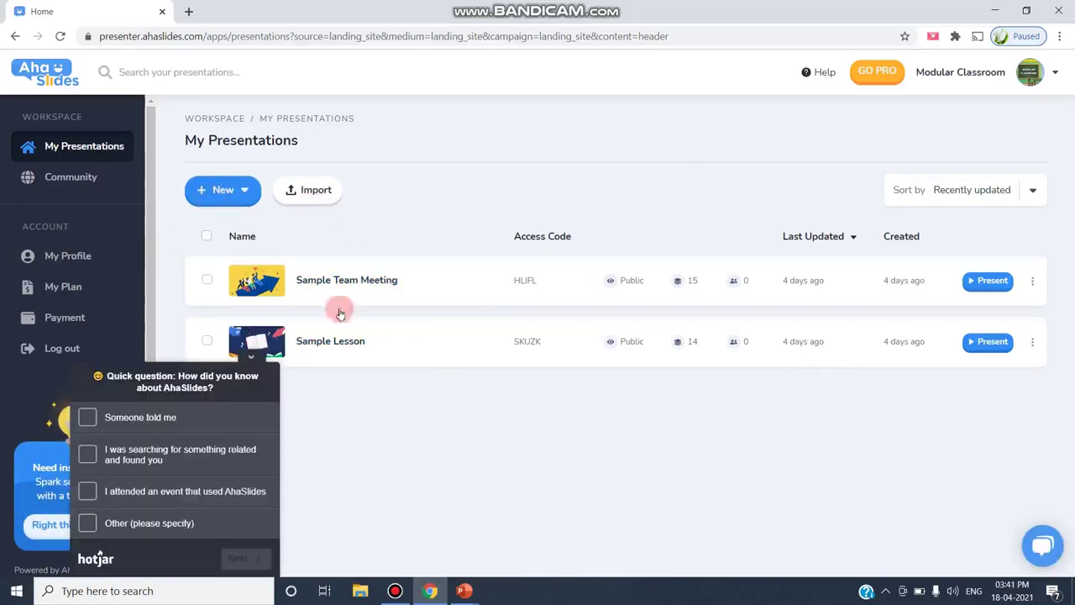
# - Create a new presentation named 'Demo' from the New menu
pyautogui.click(219, 194)
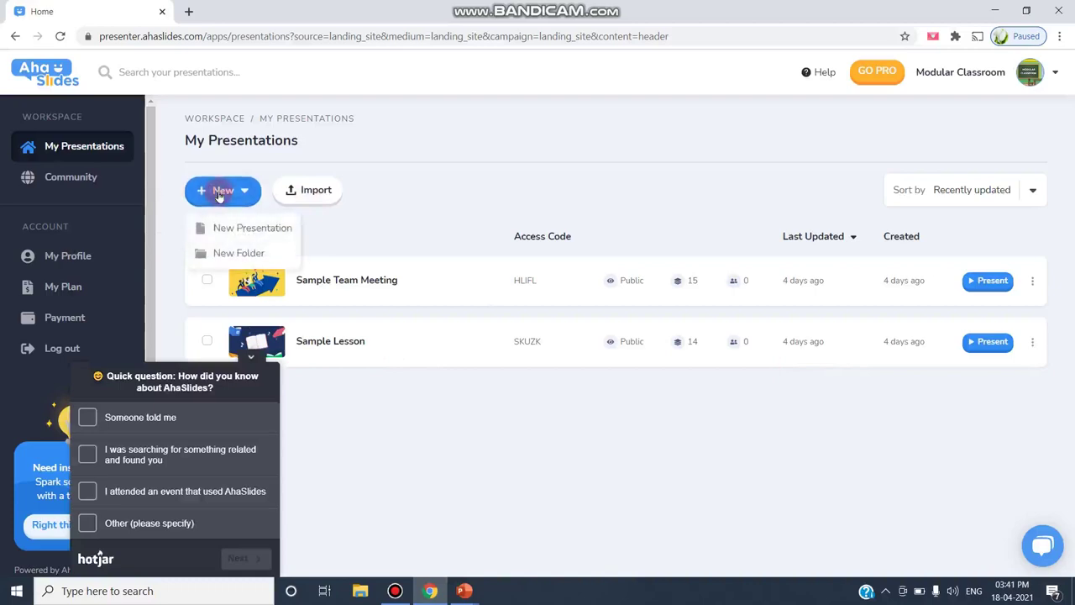
pyautogui.click(231, 232)
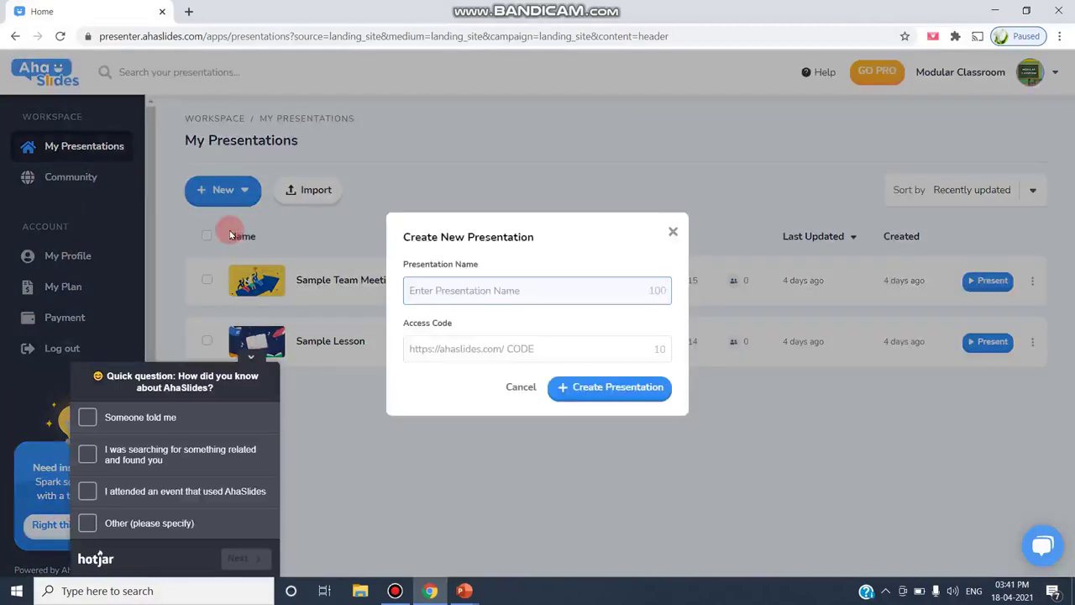
pyautogui.write('Demo')
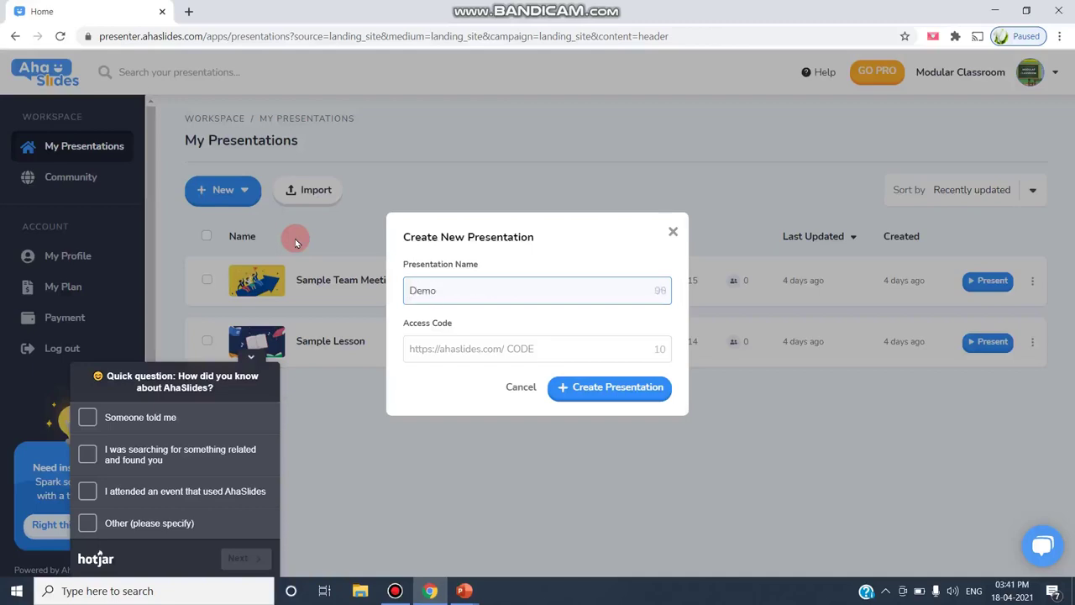
pyautogui.click(608, 389)
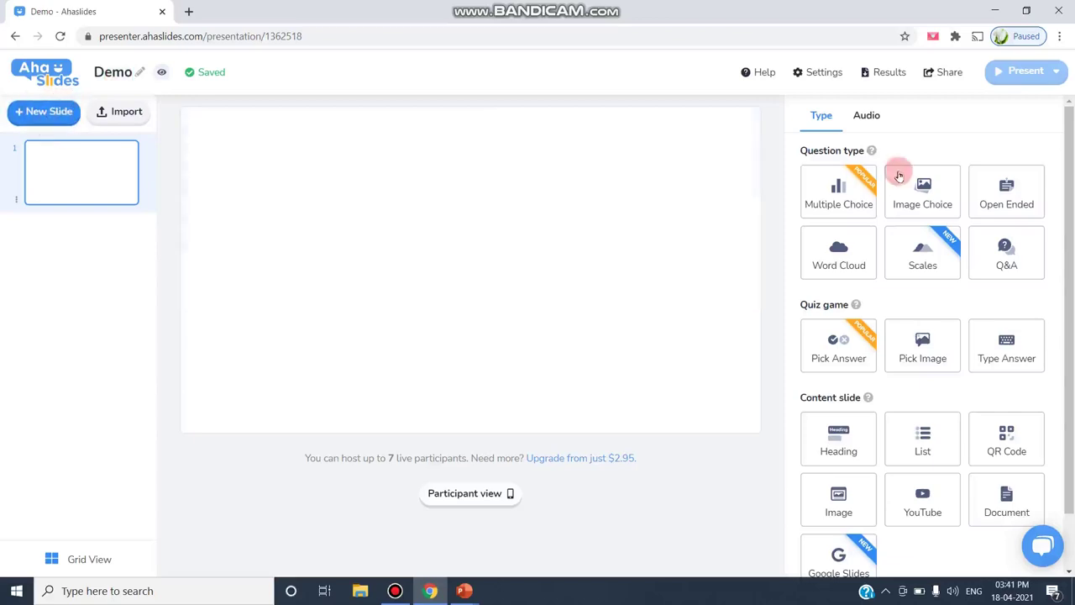
# - Set the first slide's type to Multiple Choice
pyautogui.moveTo(857, 206)
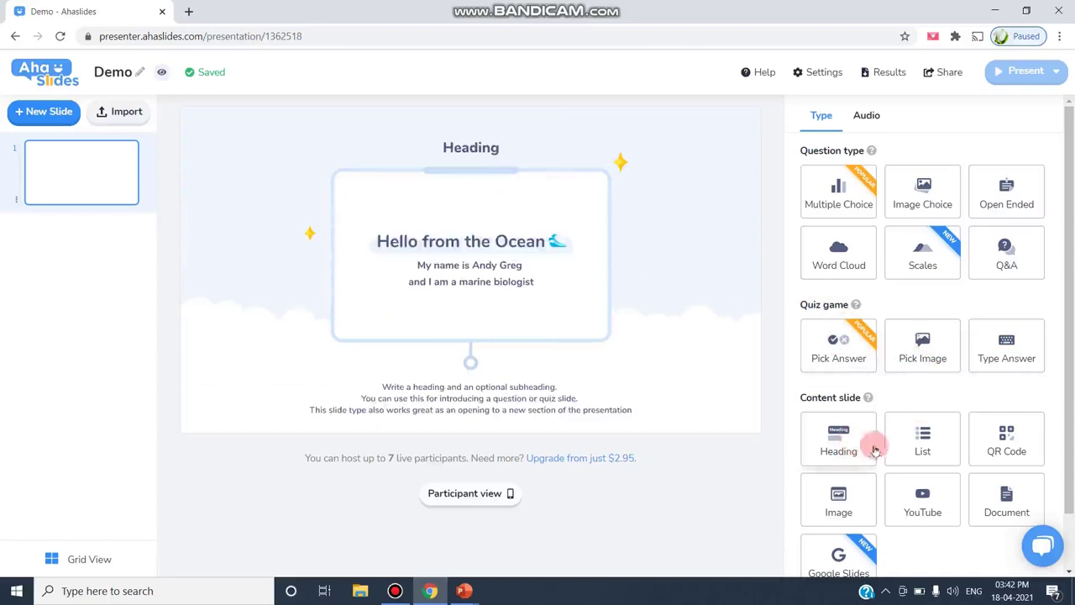
pyautogui.scroll(-1, 924, 454)
pyautogui.scroll(1, 979, 307)
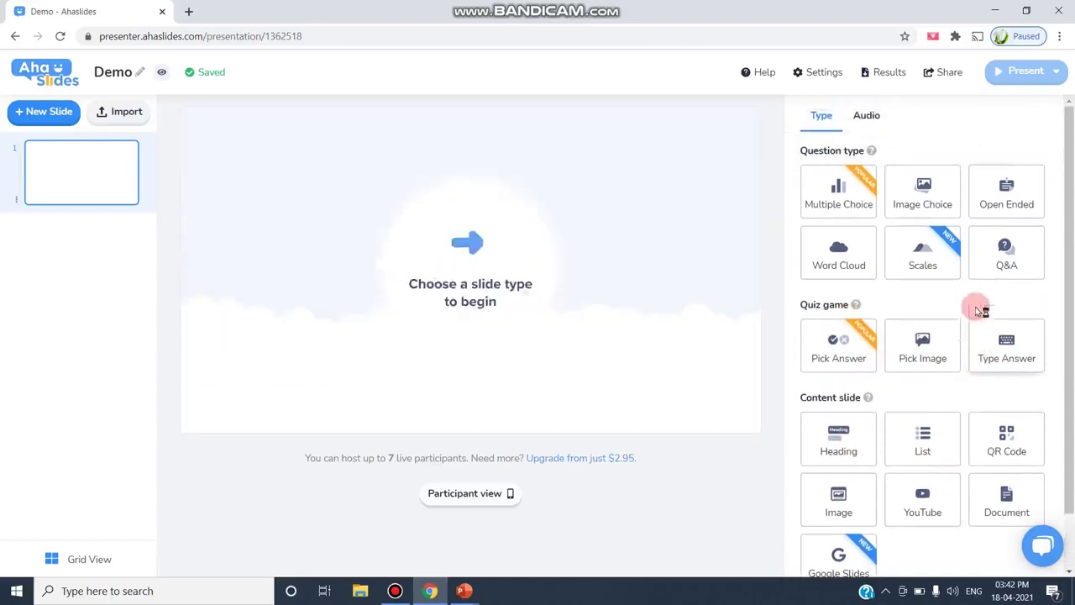
pyautogui.click(824, 191)
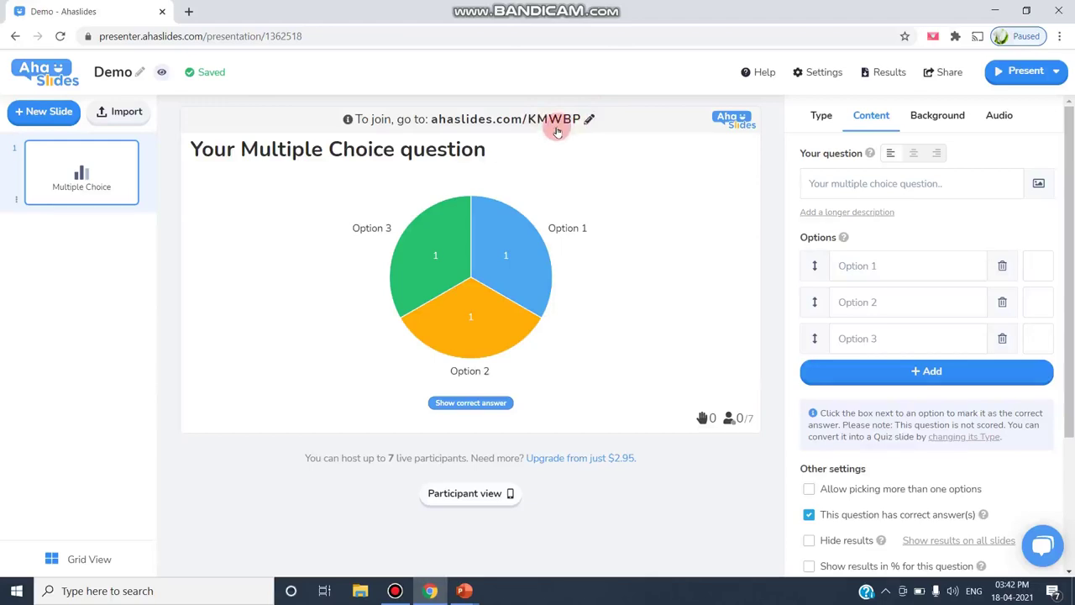
# - Enter question '1. Expand RAM' with options Read Access Memory, Random Access Memory, Random Alert Memory
pyautogui.click(858, 183)
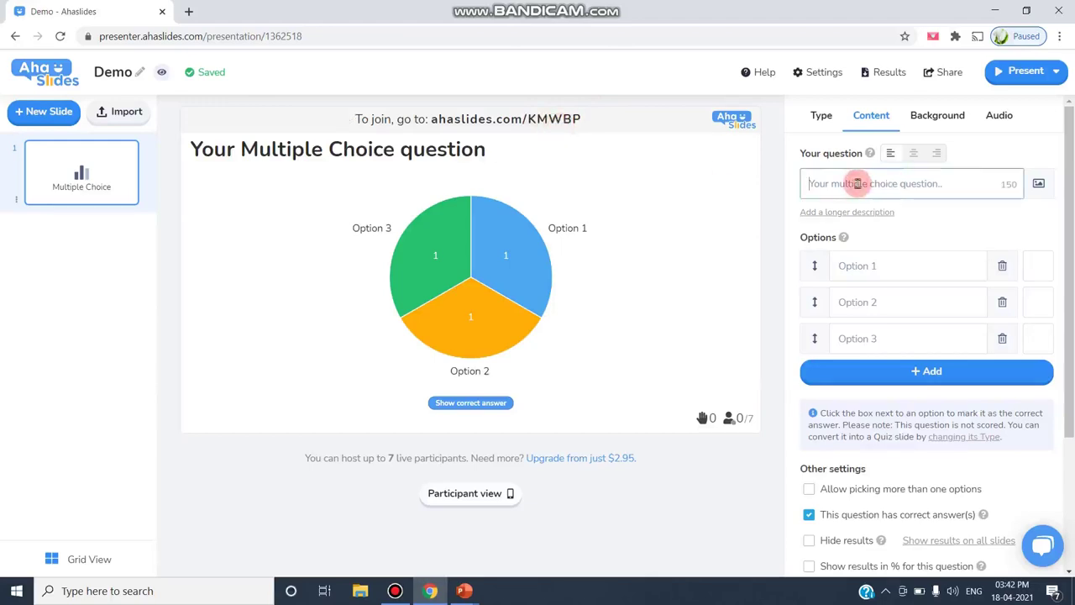
pyautogui.click(859, 183)
pyautogui.write('1.')
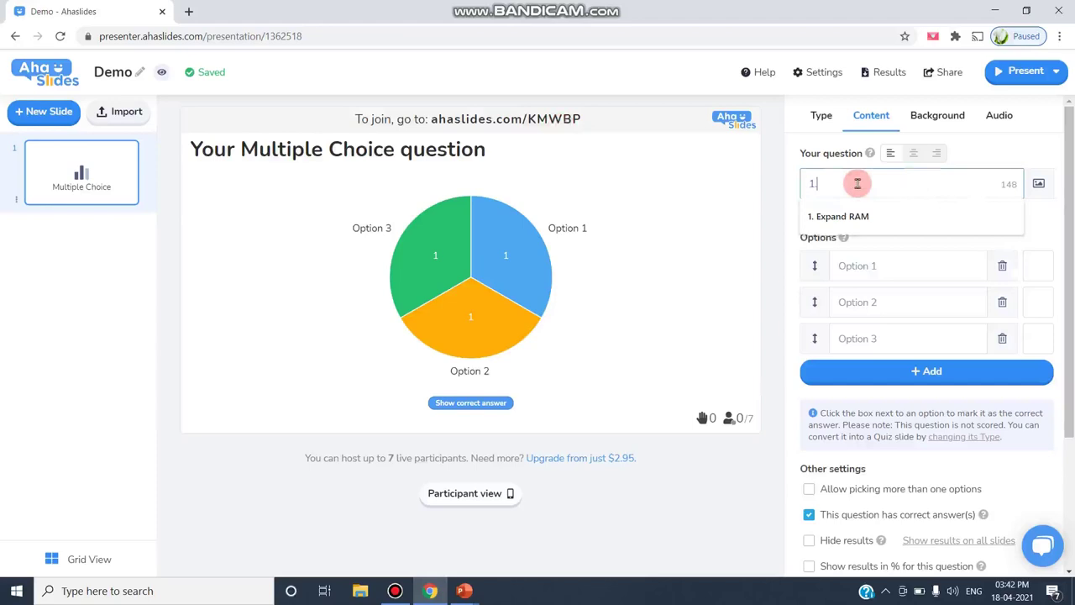
pyautogui.click(859, 219)
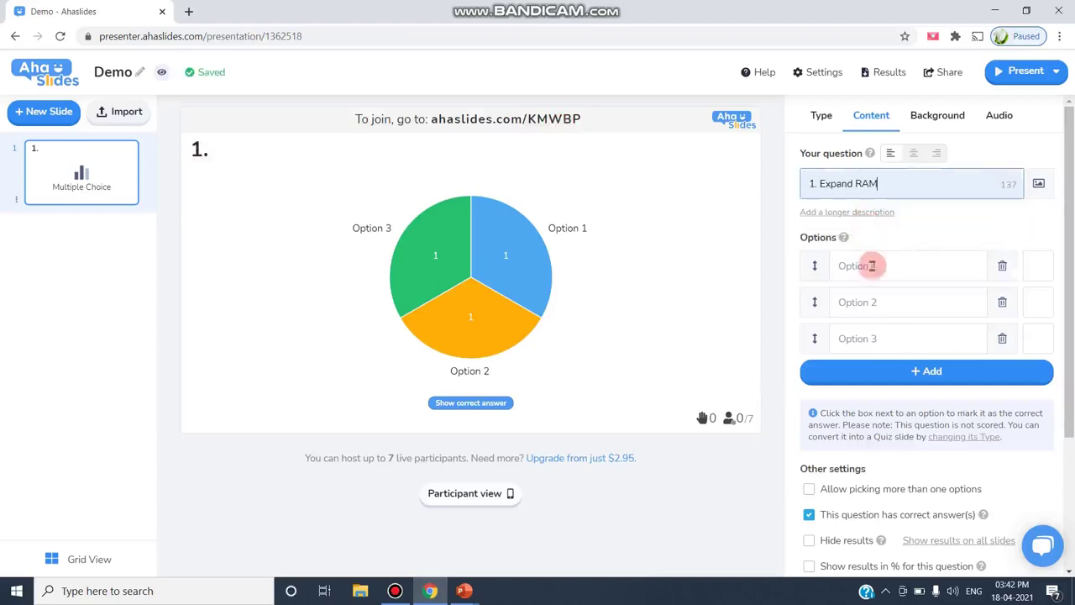
pyautogui.click(872, 267)
pyautogui.click(869, 295)
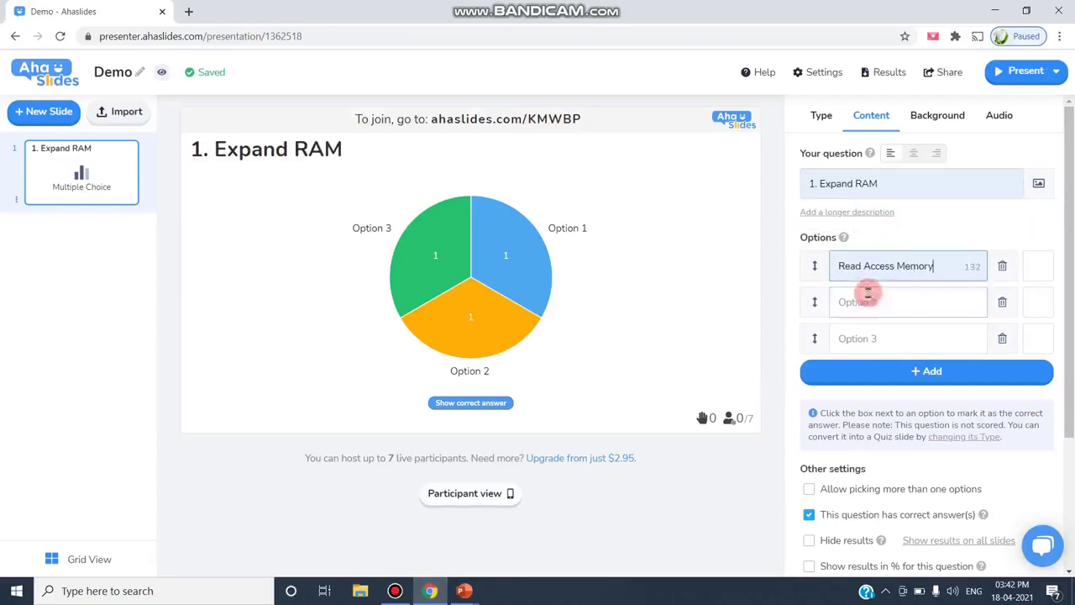
pyautogui.click(864, 307)
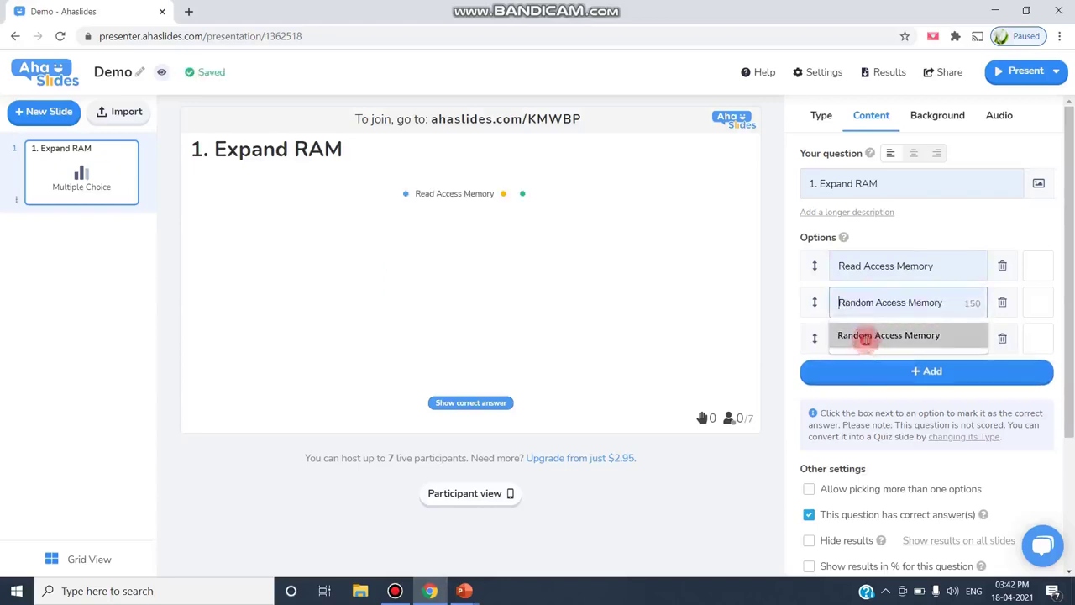
pyautogui.click(861, 336)
pyautogui.click(864, 339)
pyautogui.click(871, 372)
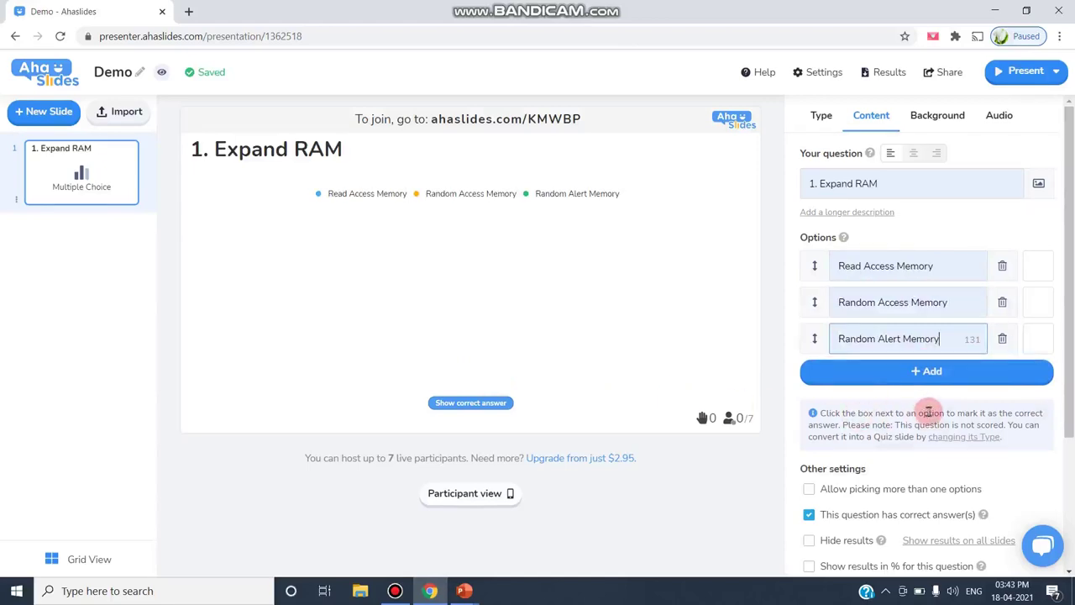
# - Turn on 'Show results in % for this question'
pyautogui.scroll(-2, 928, 412)
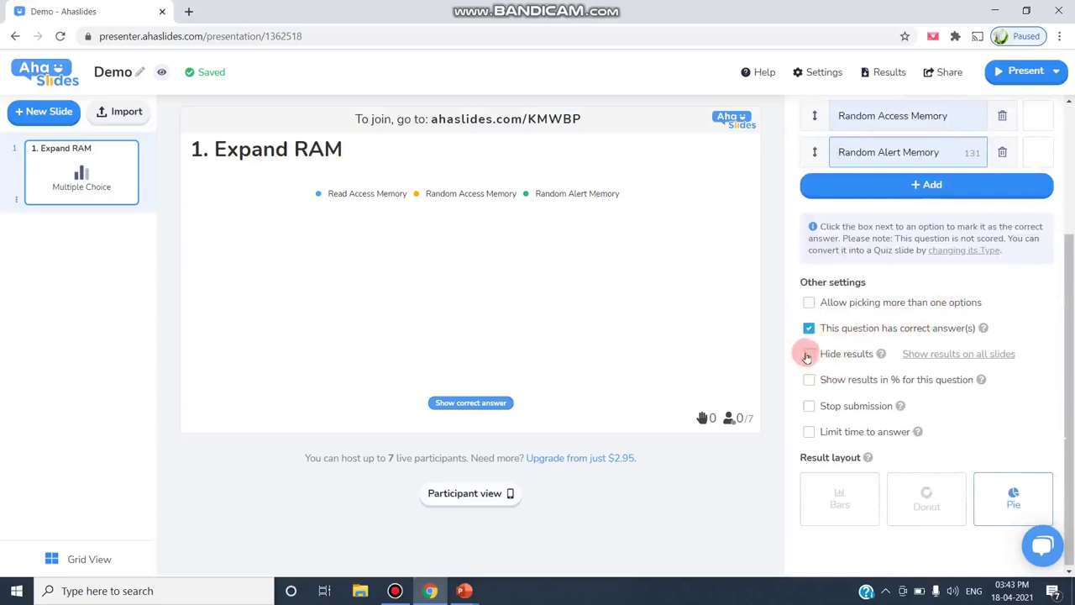
pyautogui.click(809, 380)
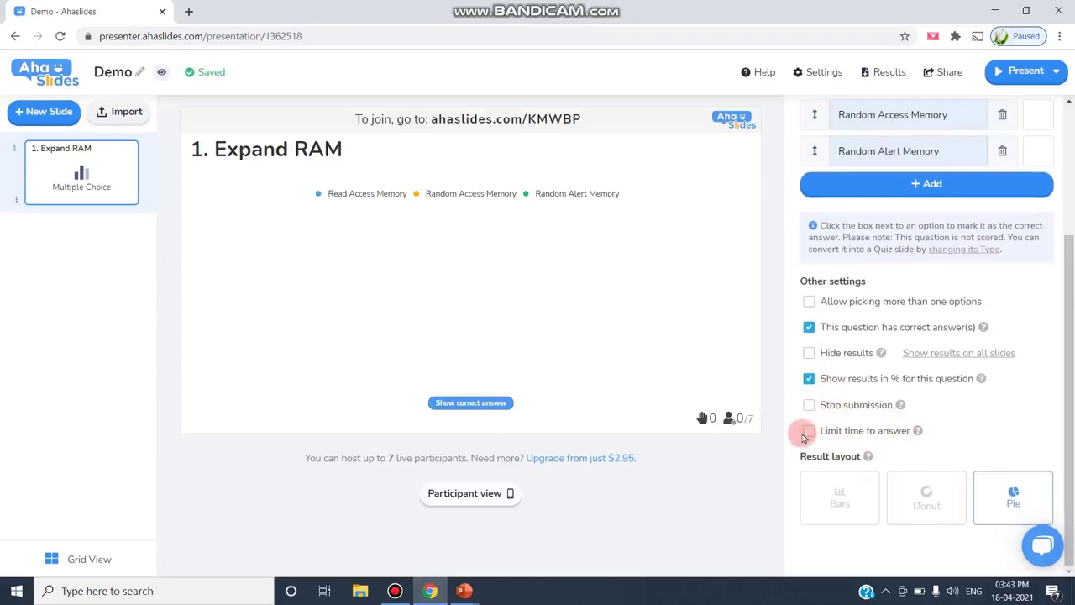
pyautogui.scroll(3, 998, 424)
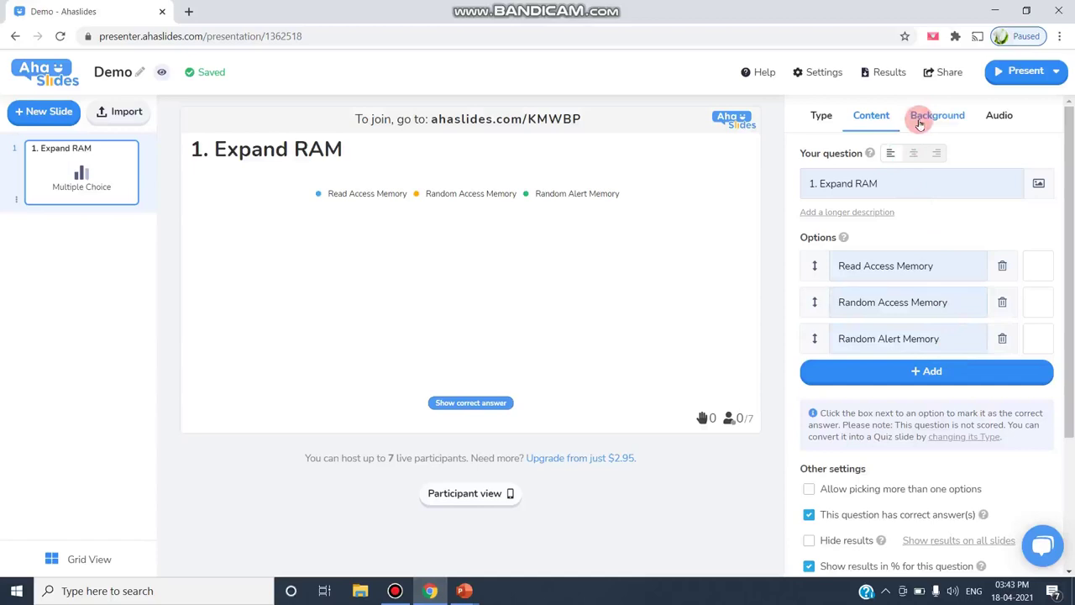
pyautogui.click(920, 123)
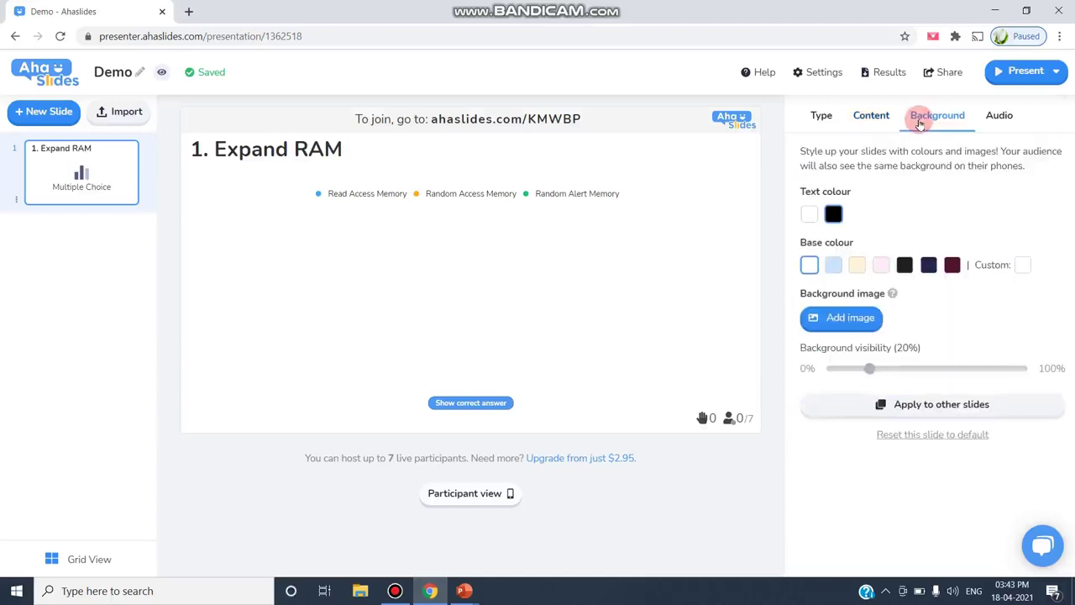
# - Try cream and green slide backgrounds and preview the background image upload
pyautogui.click(858, 267)
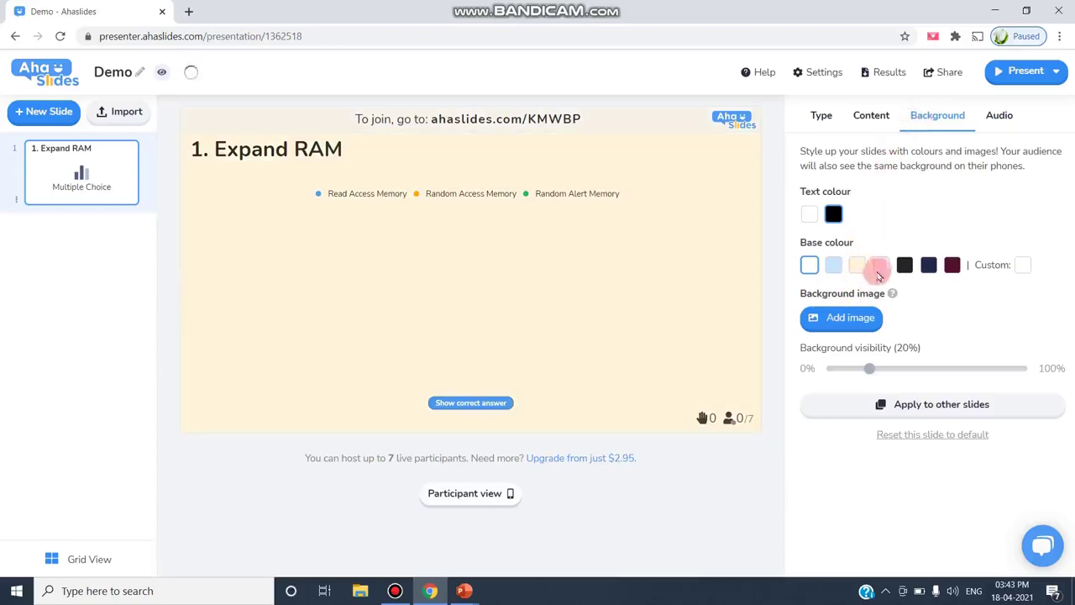
pyautogui.click(1022, 267)
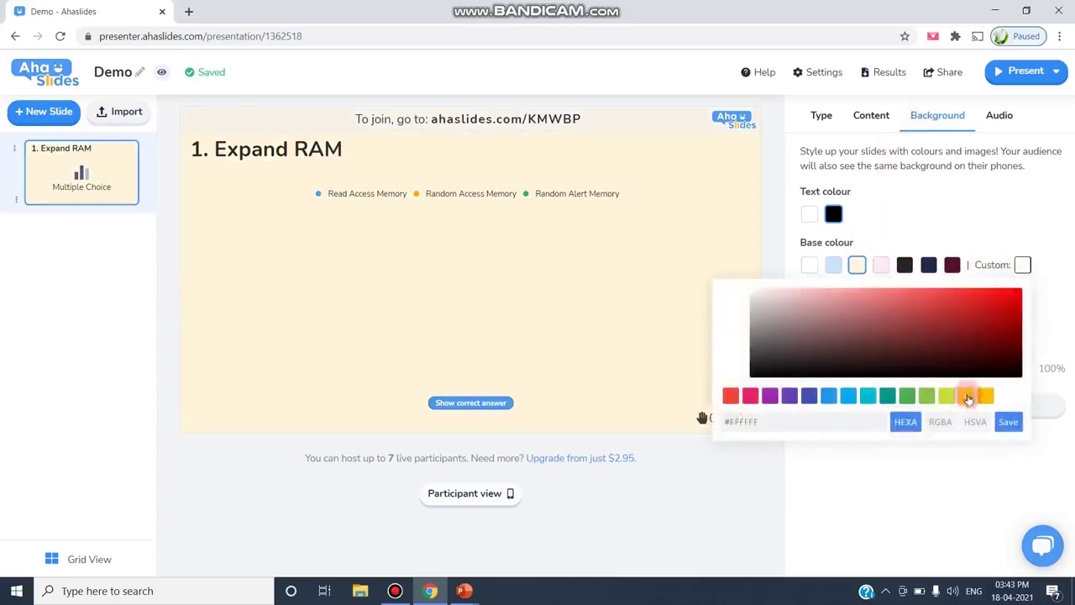
pyautogui.click(927, 396)
pyautogui.click(1009, 422)
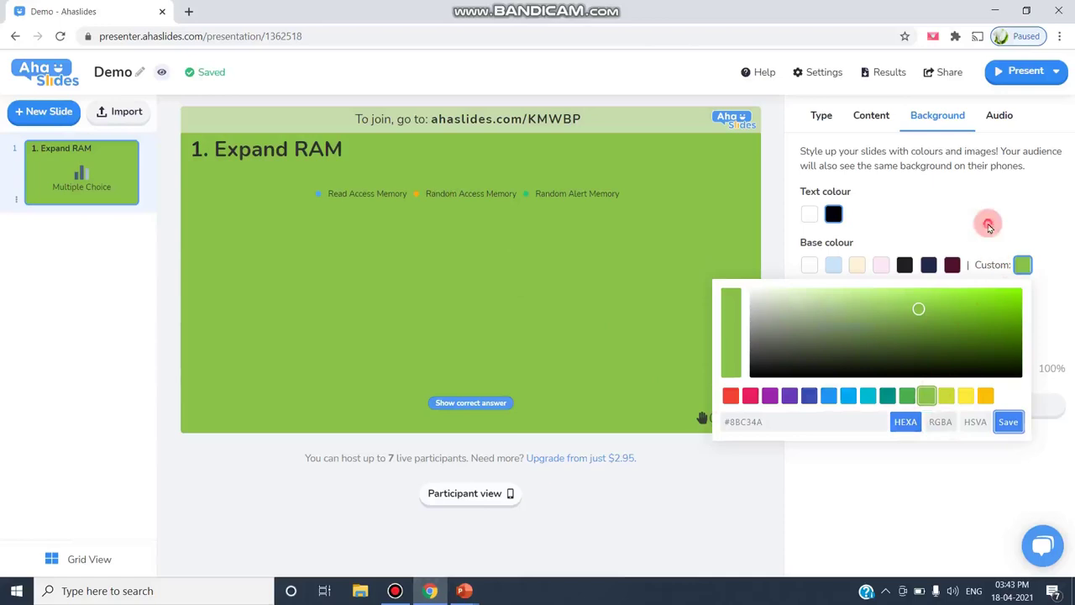
pyautogui.click(985, 225)
pyautogui.click(845, 328)
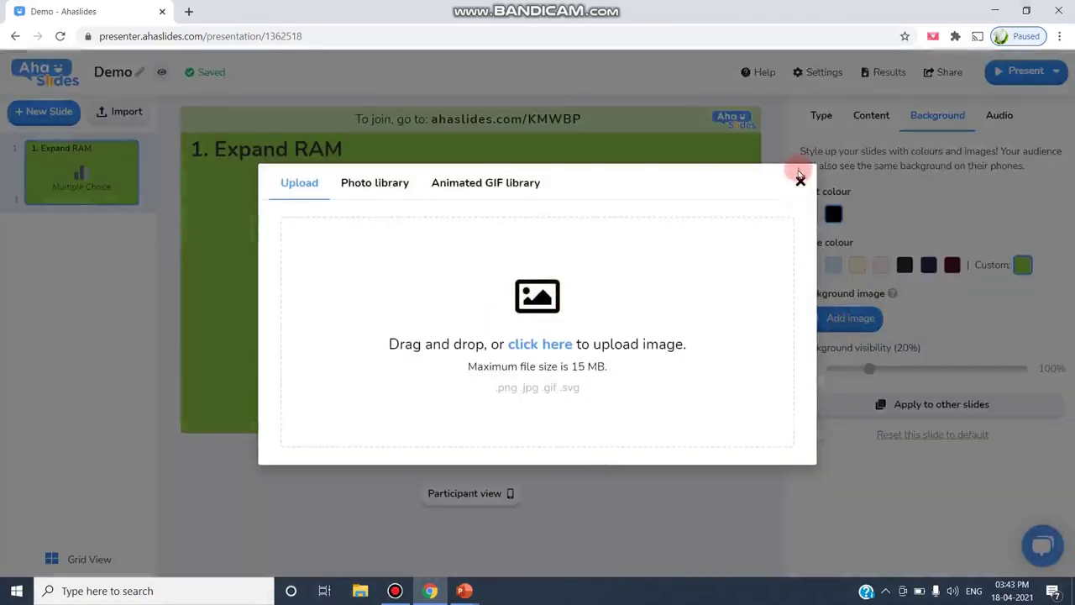
pyautogui.click(800, 182)
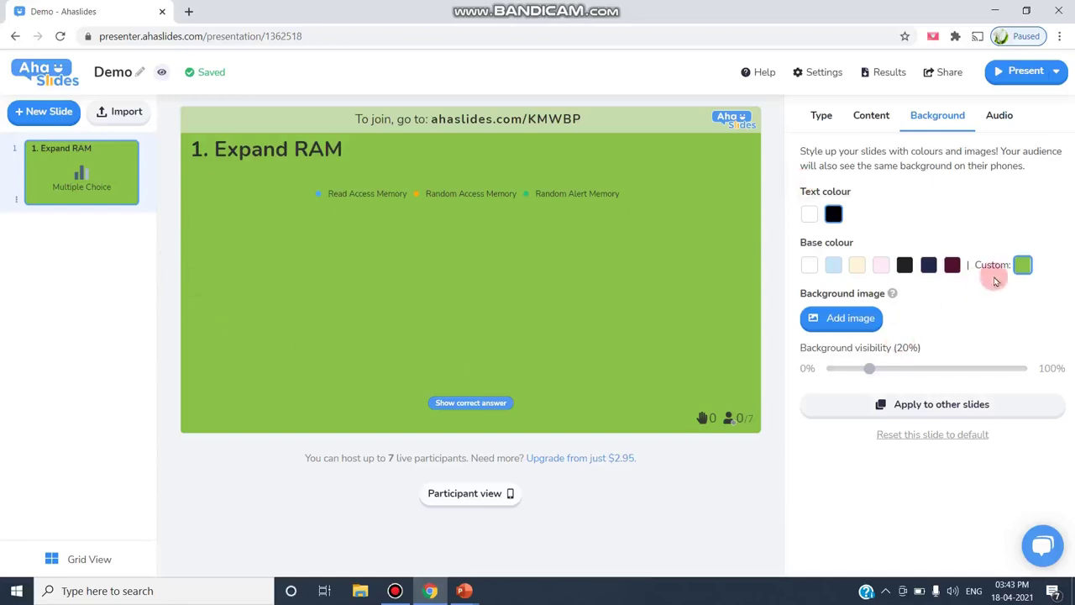
# - Apply a yellow custom background to the Expand RAM slide and review its Audio options
pyautogui.click(1023, 266)
pyautogui.click(966, 396)
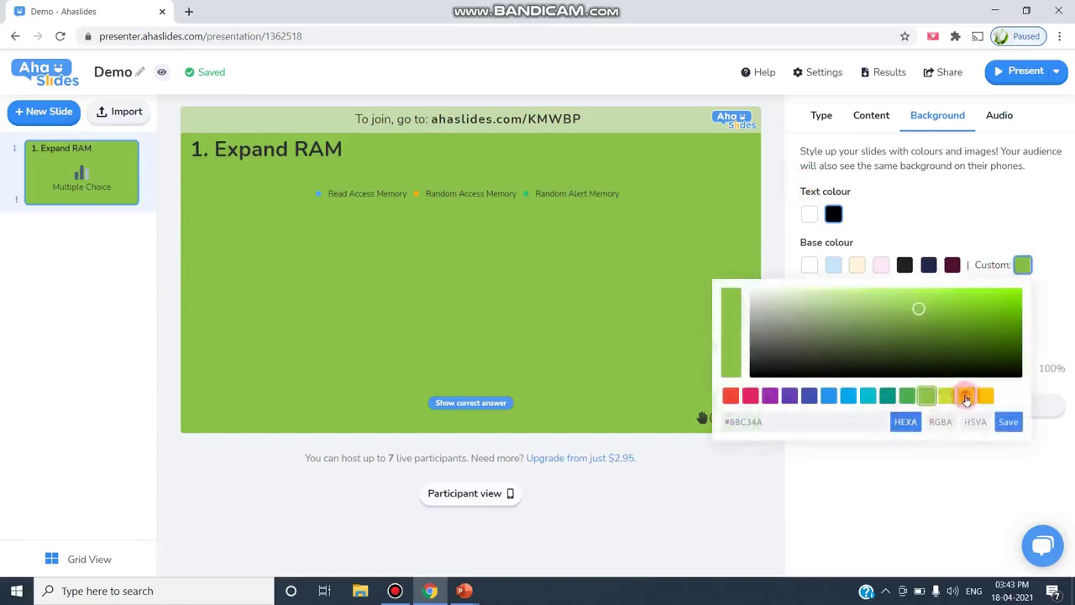
pyautogui.click(1008, 422)
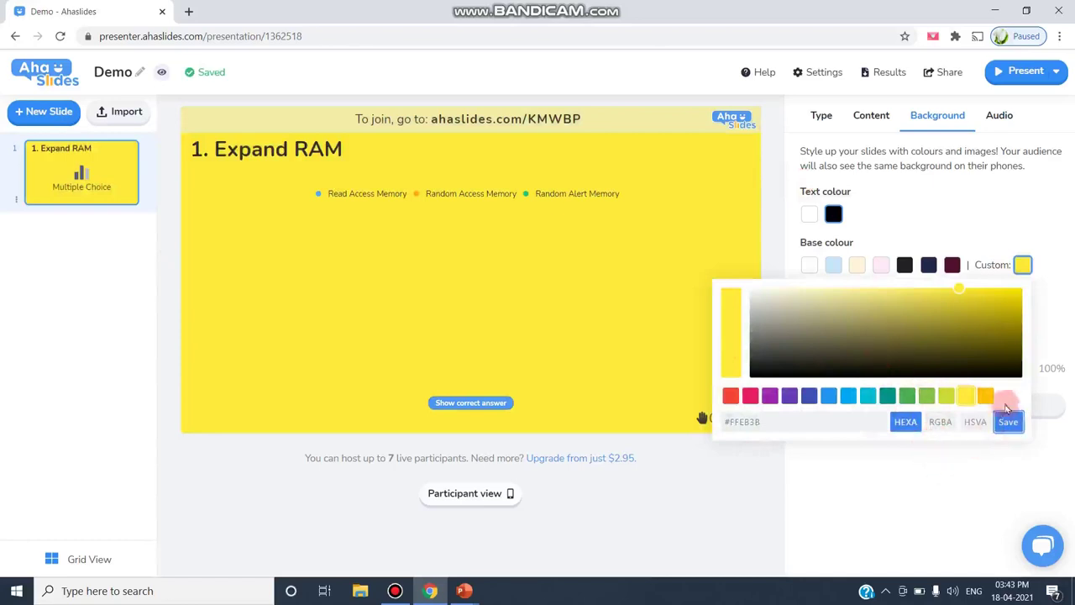
pyautogui.click(974, 501)
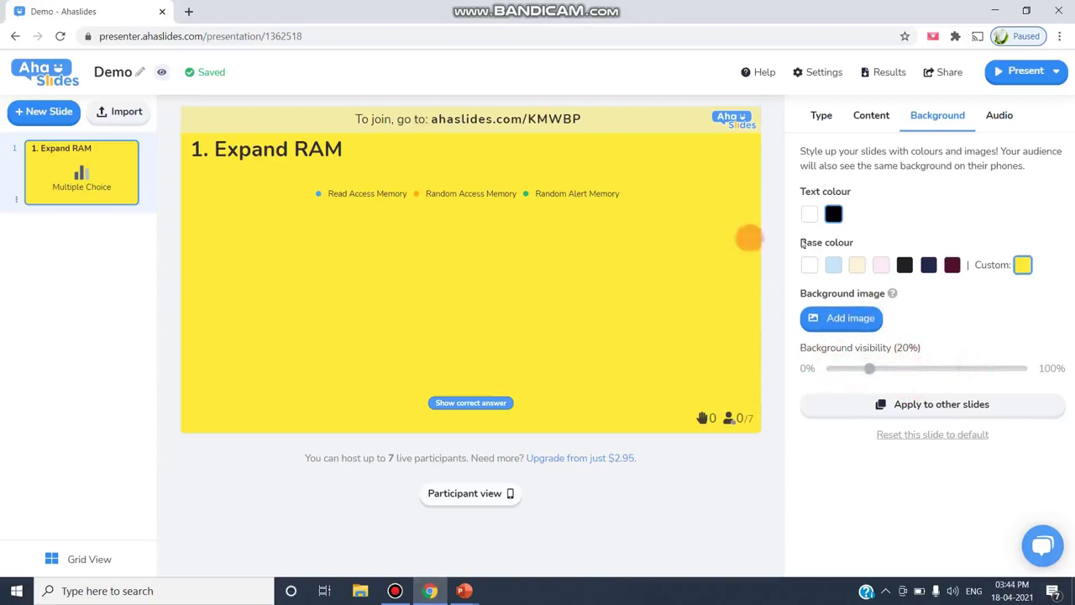
pyautogui.click(994, 117)
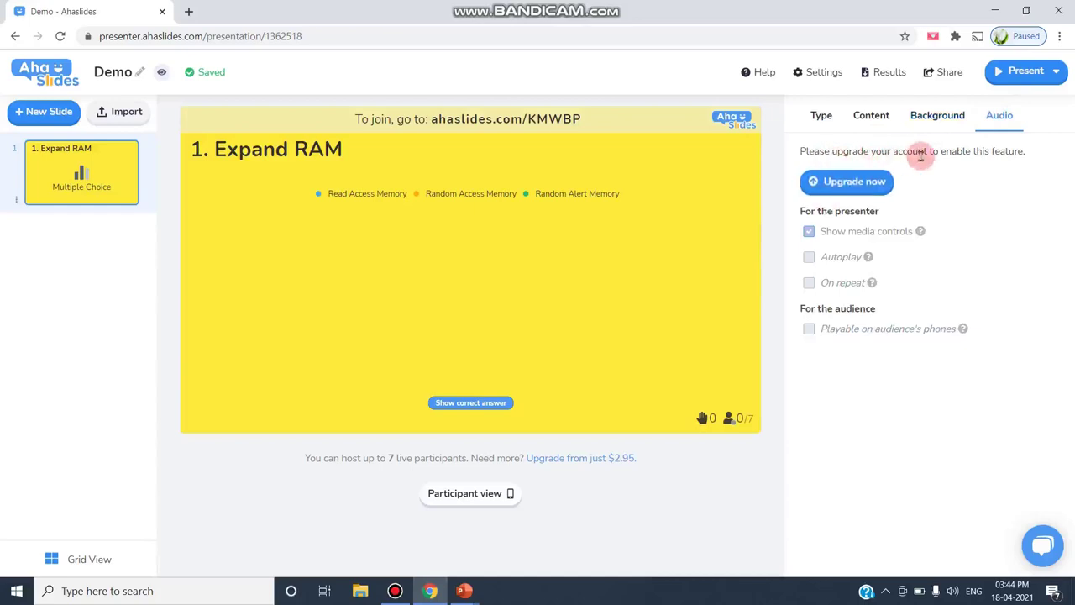
pyautogui.click(824, 118)
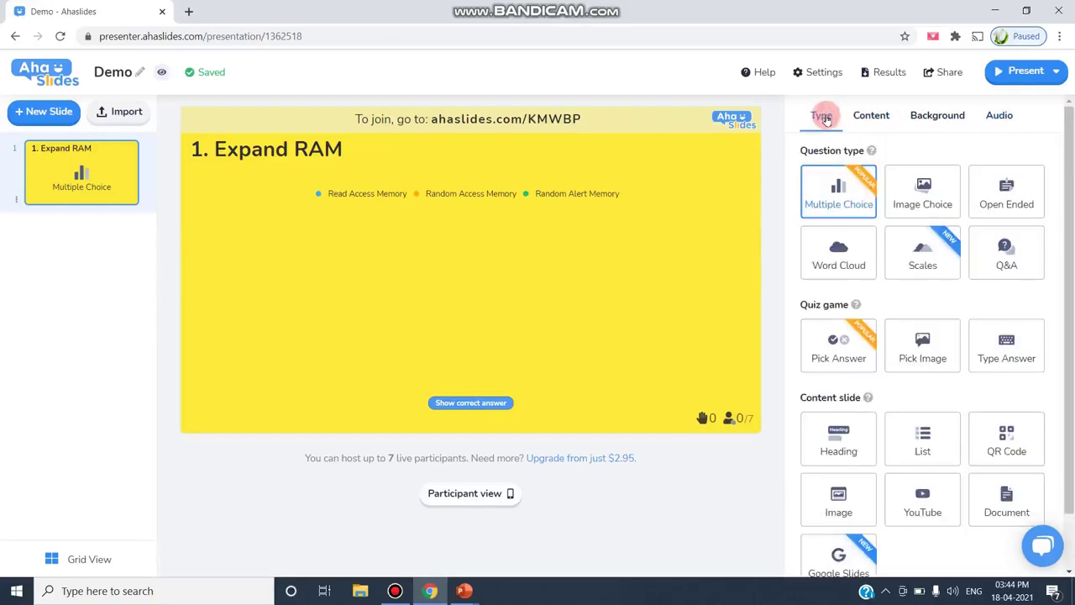
# - Add a new Word Cloud slide with the question 'Favourite Online Tool'
pyautogui.rightClick(48, 244)
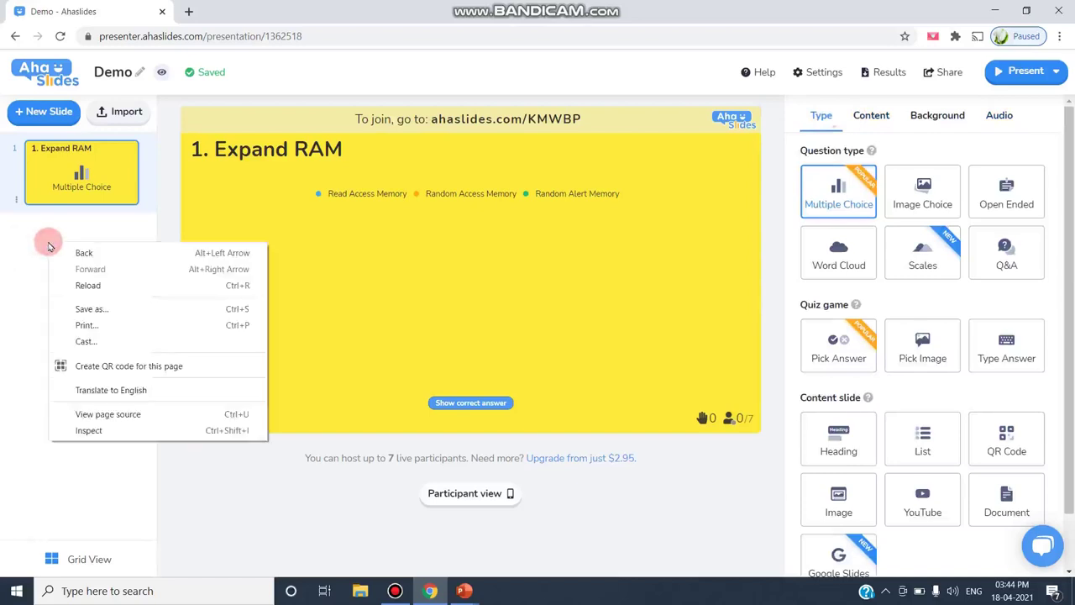
pyautogui.click(41, 111)
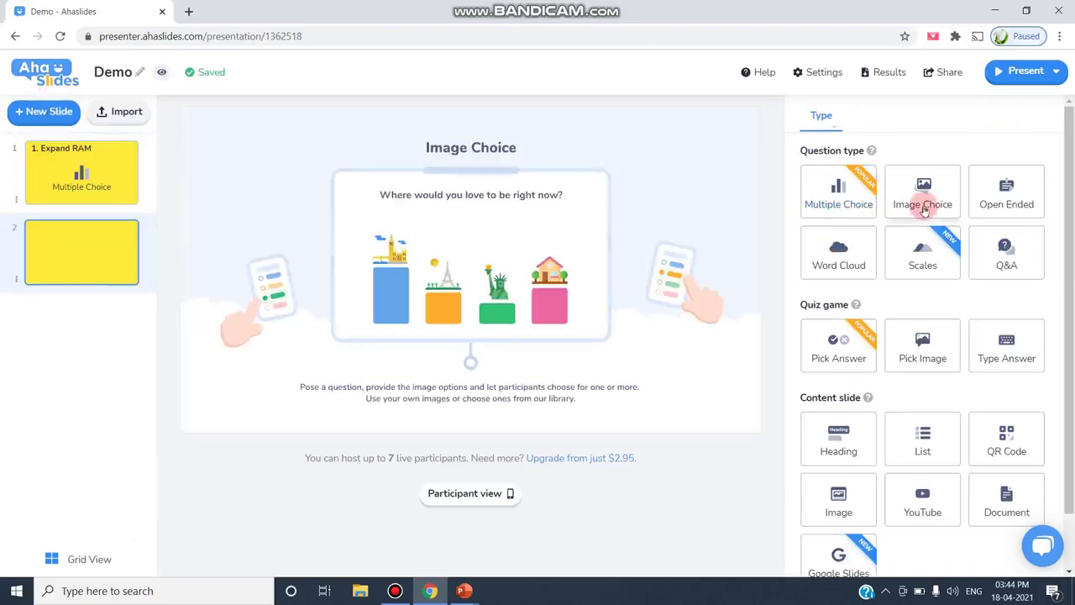
pyautogui.click(837, 242)
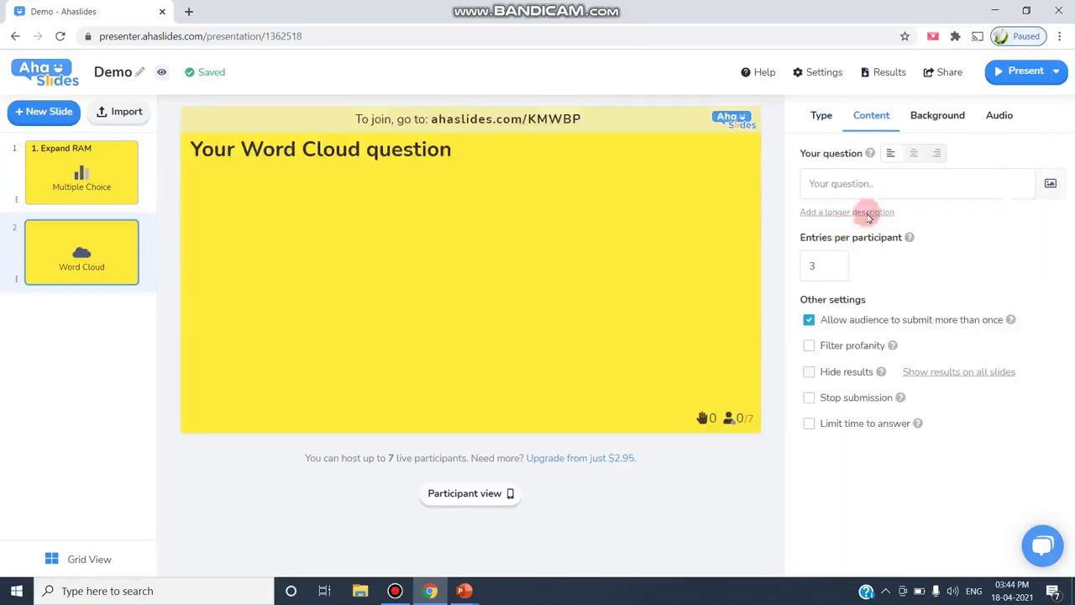
pyautogui.click(845, 181)
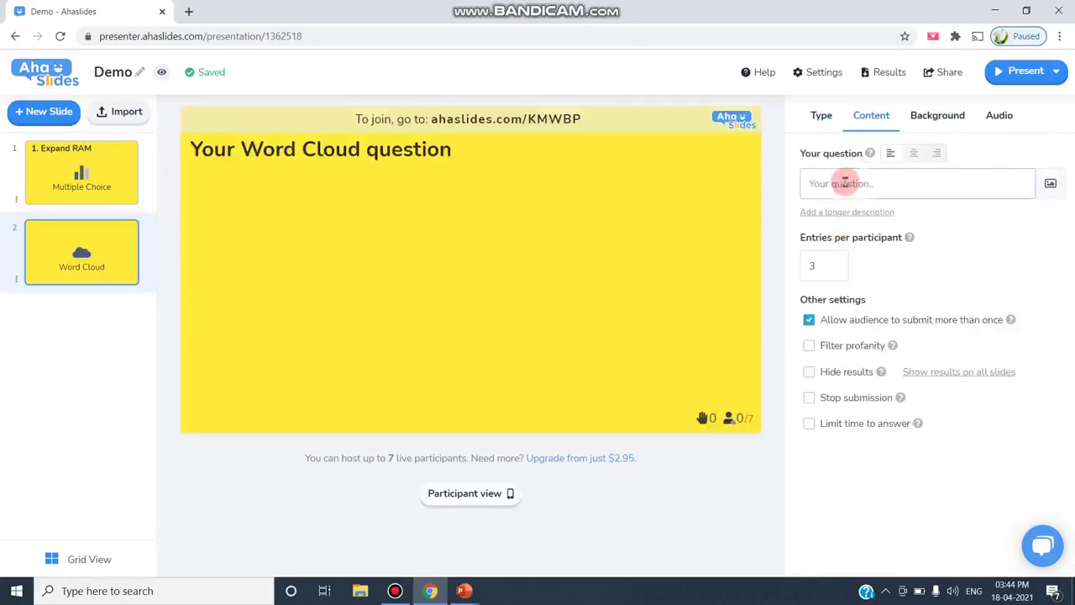
pyautogui.write('Fa')
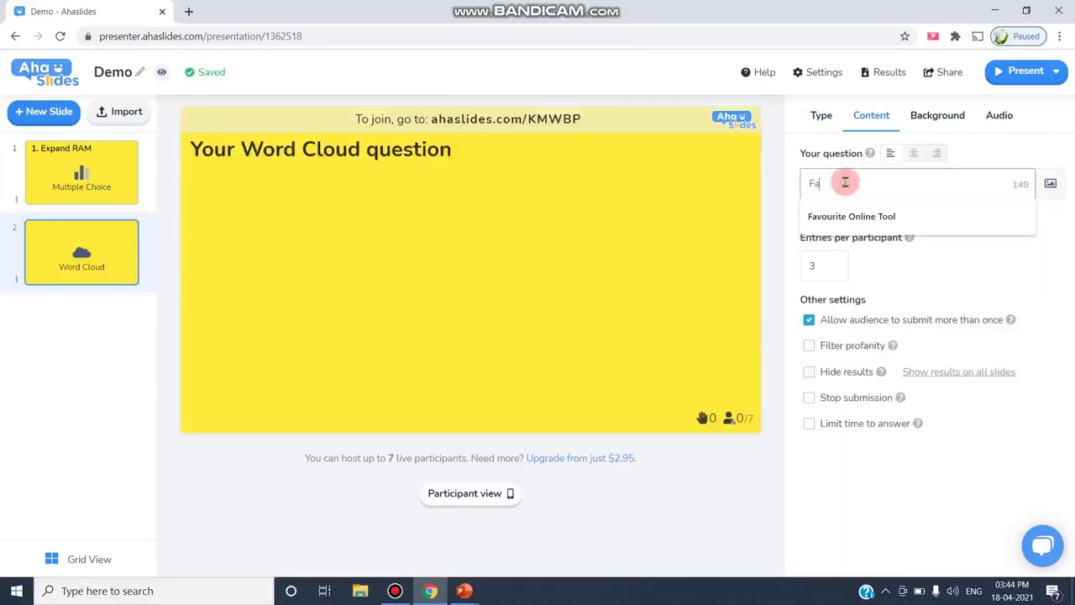
pyautogui.write('vouri')
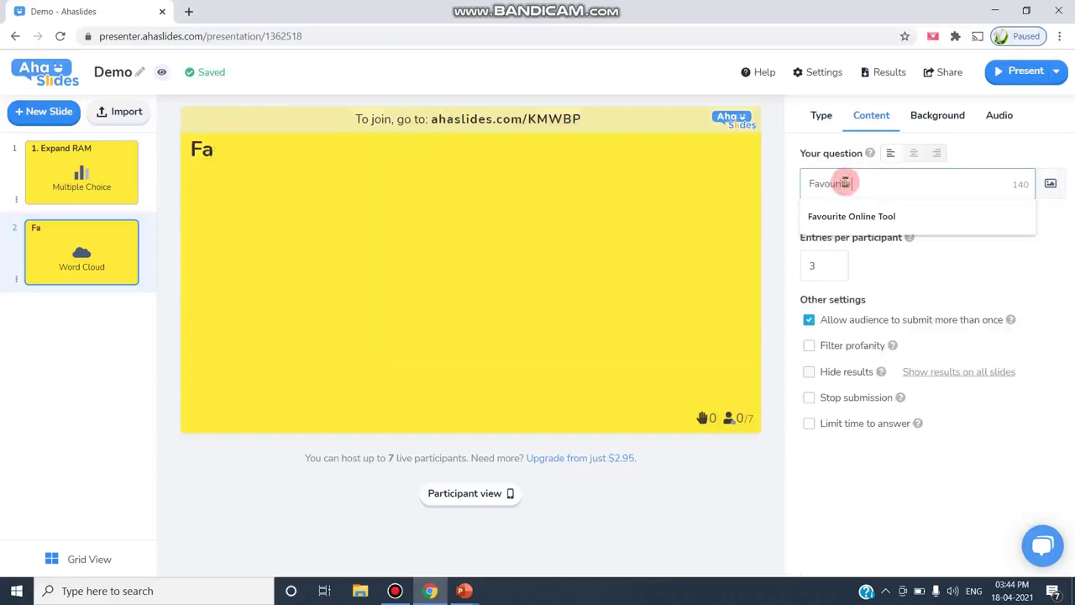
pyautogui.write('te')
pyautogui.click(853, 215)
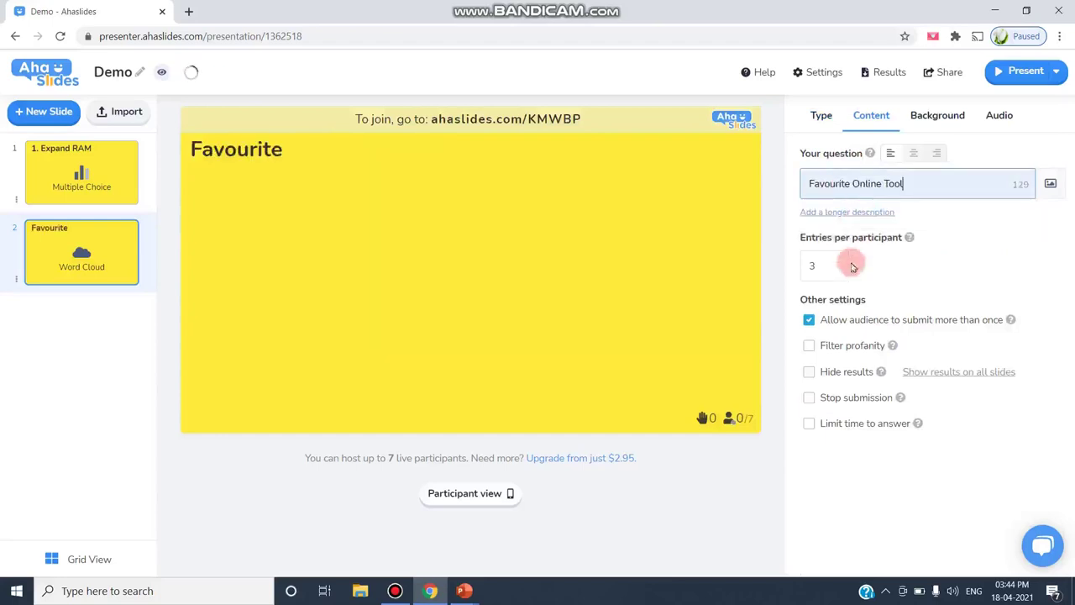
pyautogui.moveTo(826, 265); pyautogui.dragTo(814, 267)
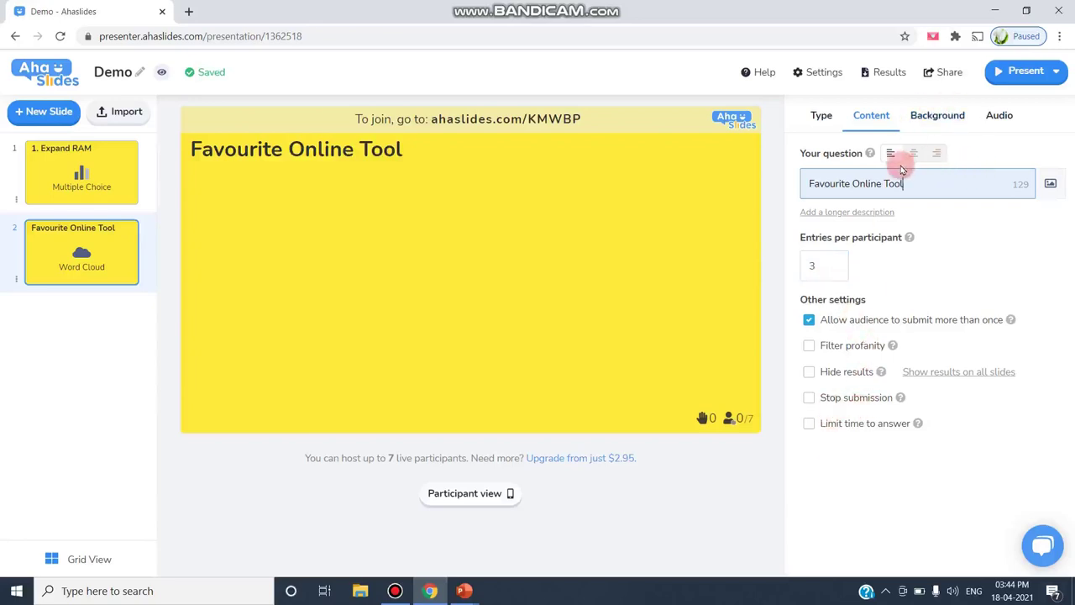
# - Give the word cloud slide a cyan (#00BCD4) custom background, then return to Expand RAM
pyautogui.click(929, 120)
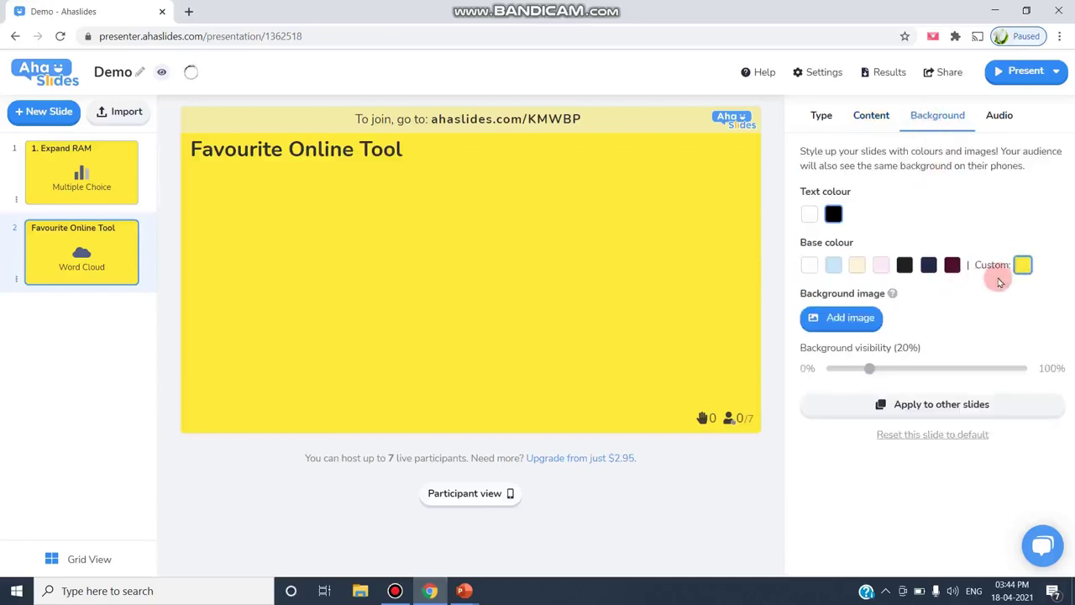
pyautogui.click(1023, 264)
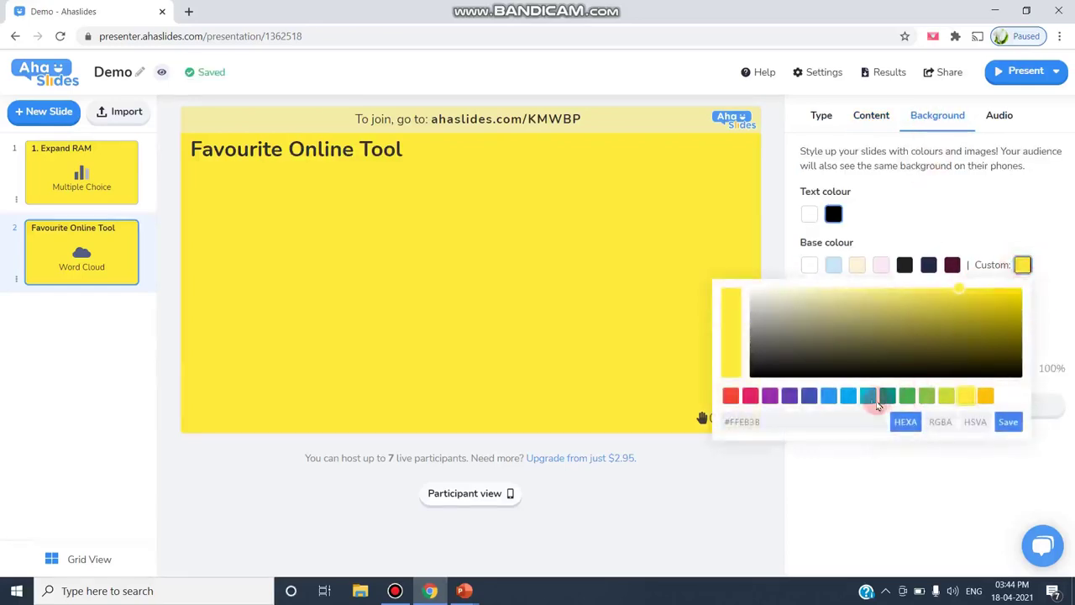
pyautogui.click(868, 396)
pyautogui.click(1010, 425)
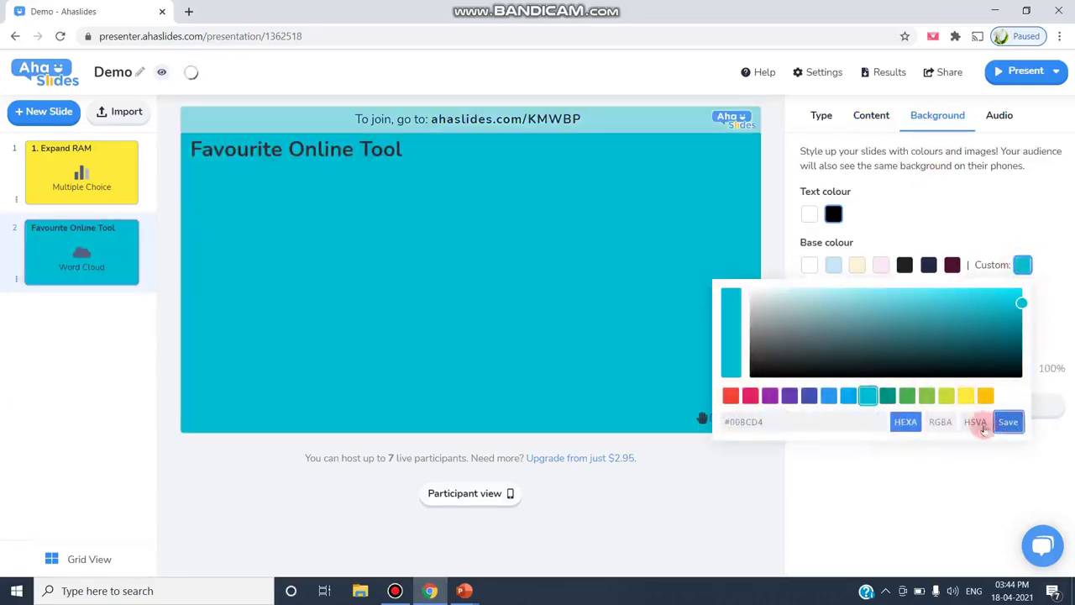
pyautogui.click(767, 514)
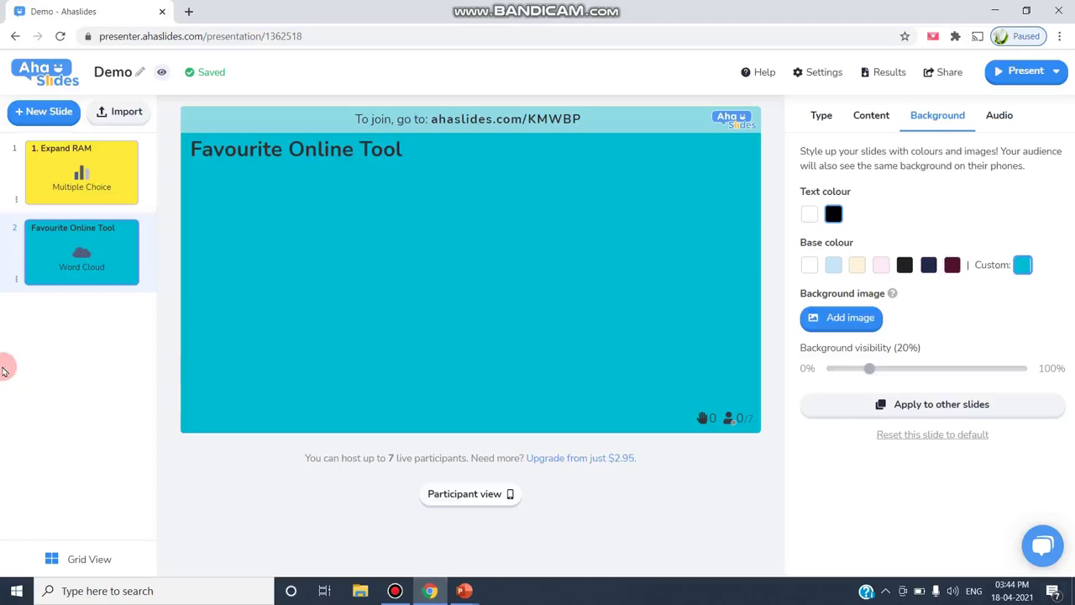
pyautogui.click(106, 165)
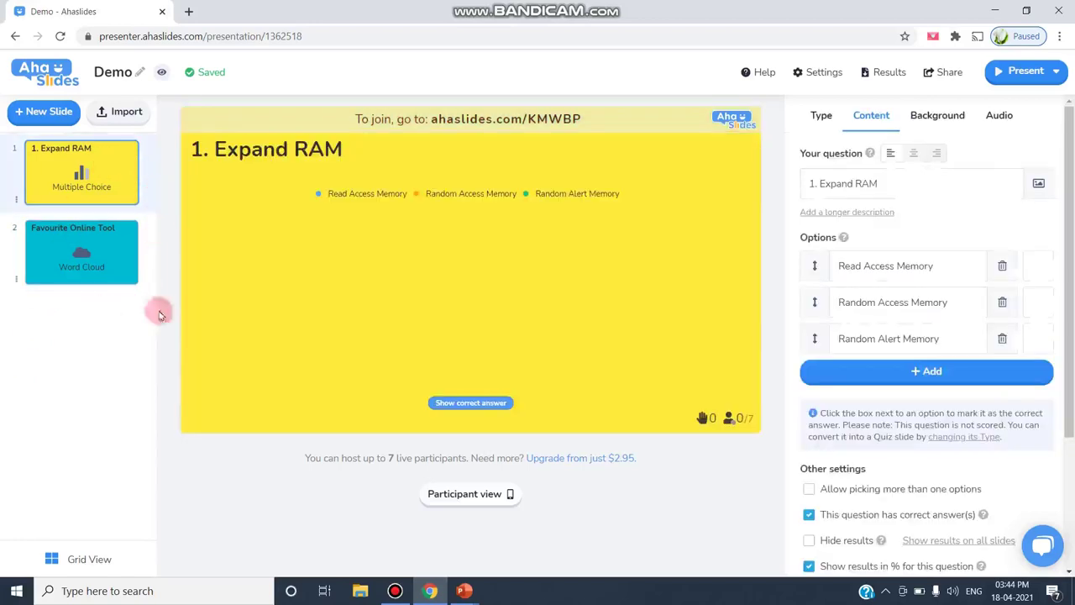
# - Change Expand RAM to a Pick Answer quiz and open the auto-added Leaderboard slide
pyautogui.scroll(-3, 877, 259)
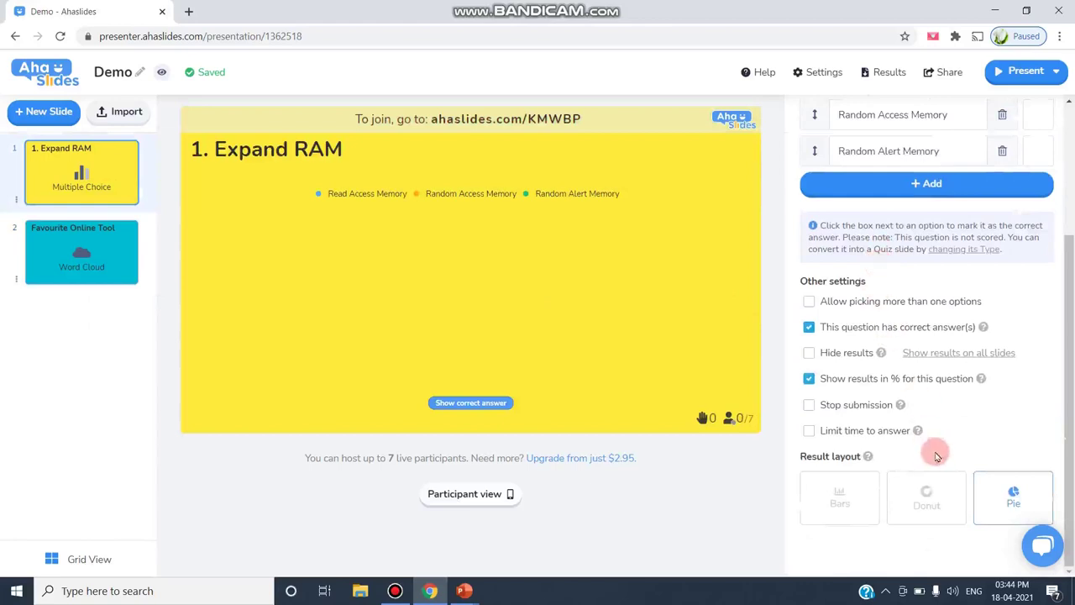
pyautogui.scroll(3, 919, 454)
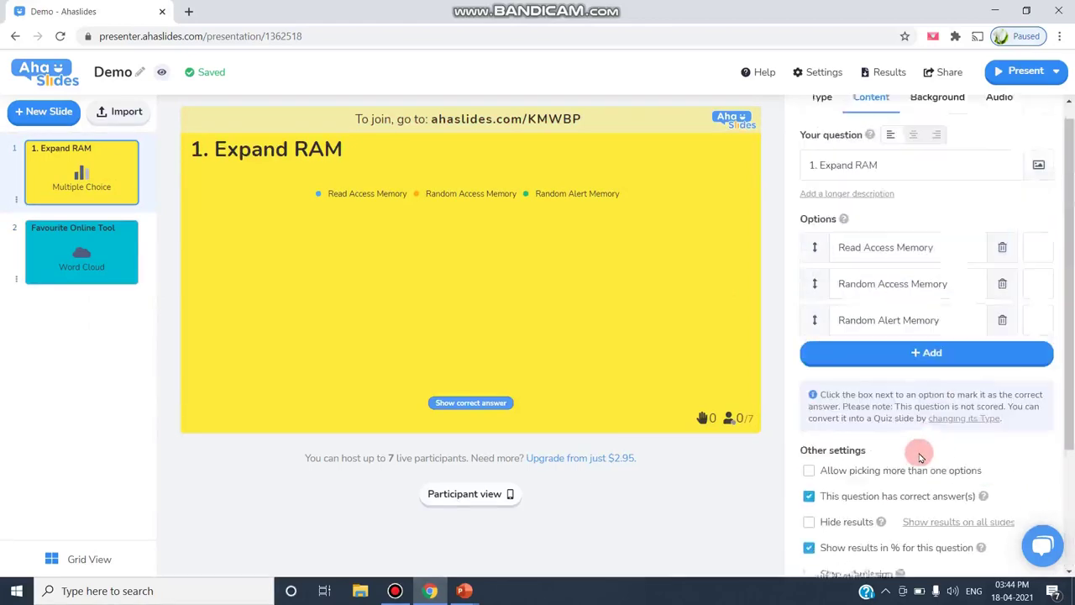
pyautogui.click(824, 119)
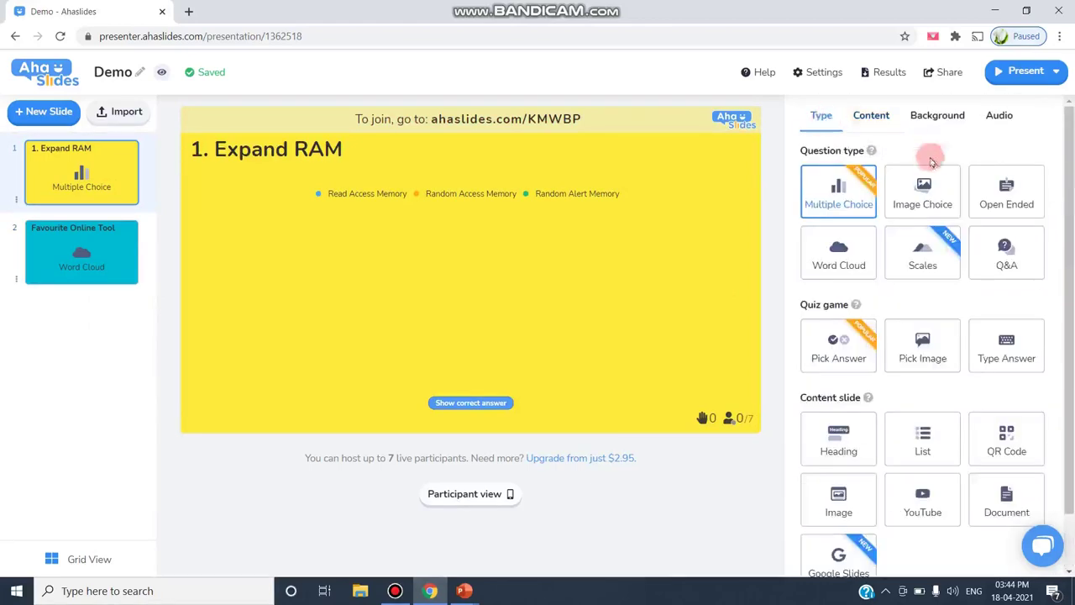
pyautogui.scroll(-1, 932, 336)
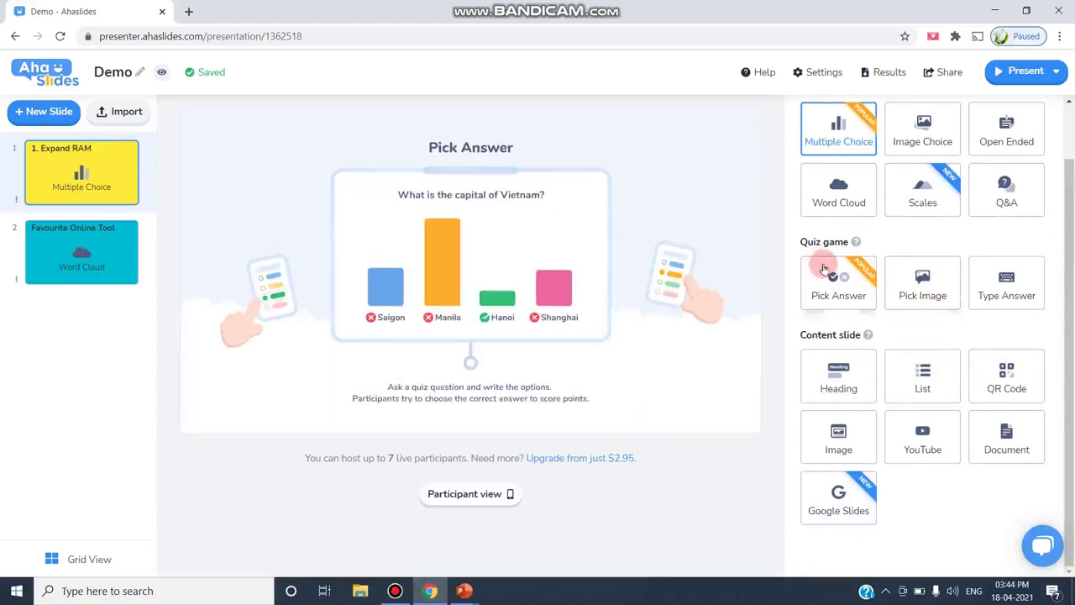
pyautogui.click(824, 268)
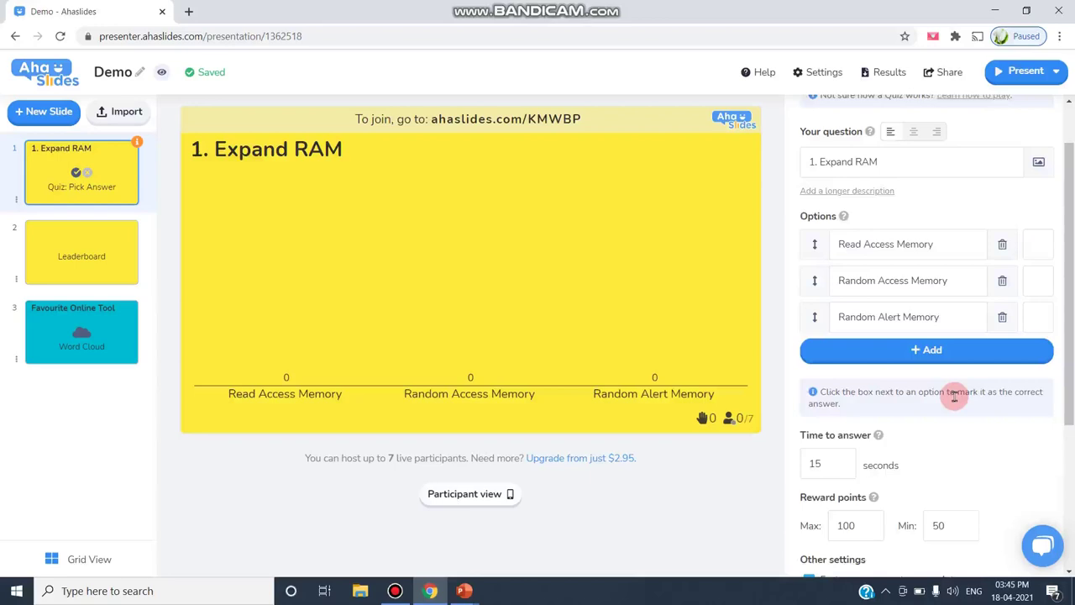
pyautogui.scroll(-2, 958, 392)
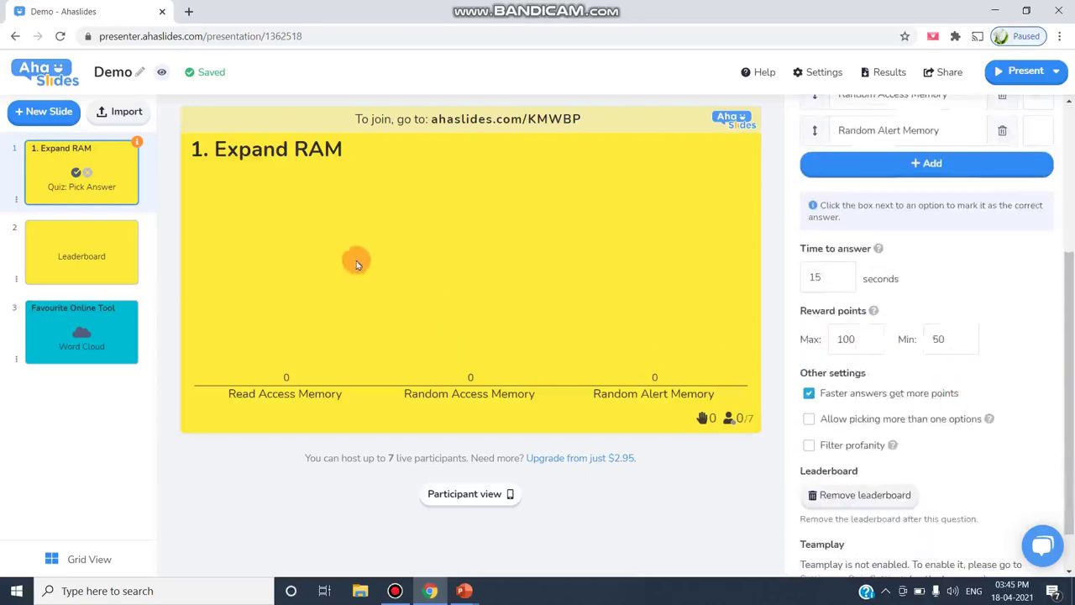
pyautogui.scroll(-1, 914, 453)
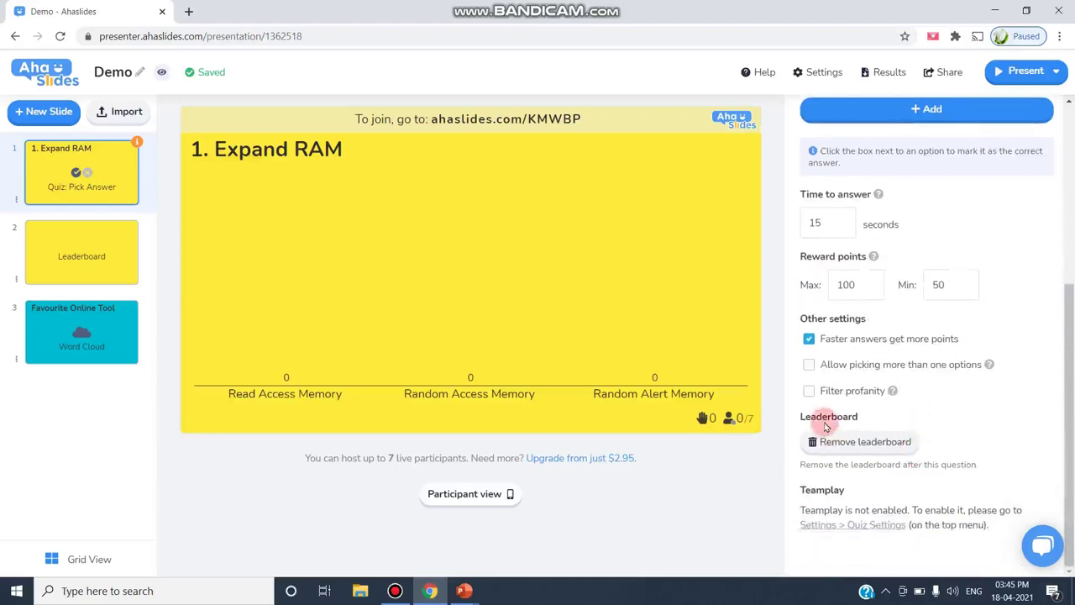
pyautogui.click(86, 241)
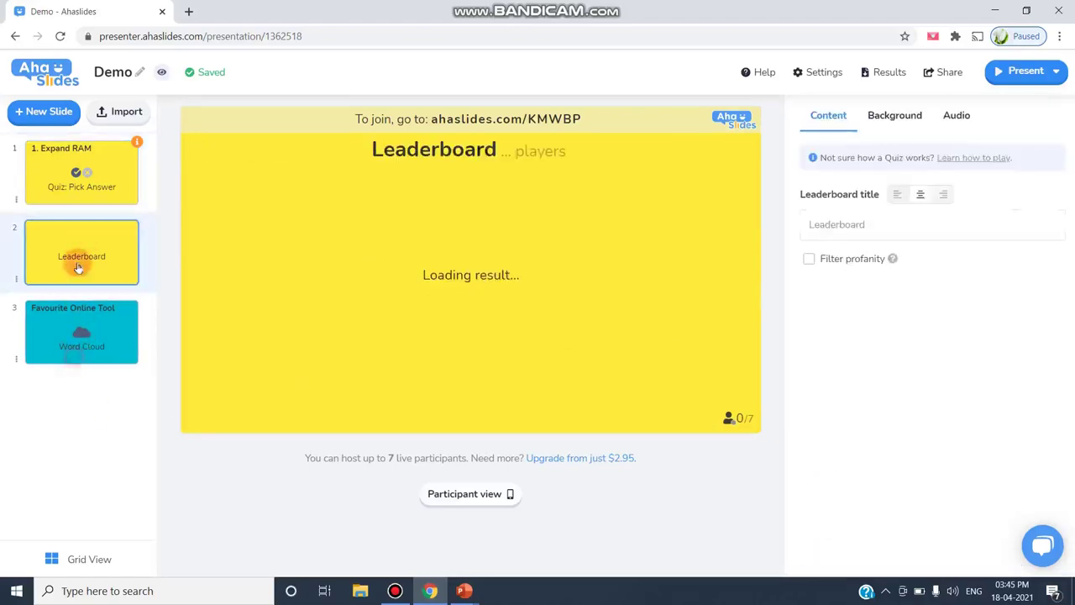
# - Drag the Favourite Online Tool slide to position 2, then open the Demo sharing options
pyautogui.click(76, 336)
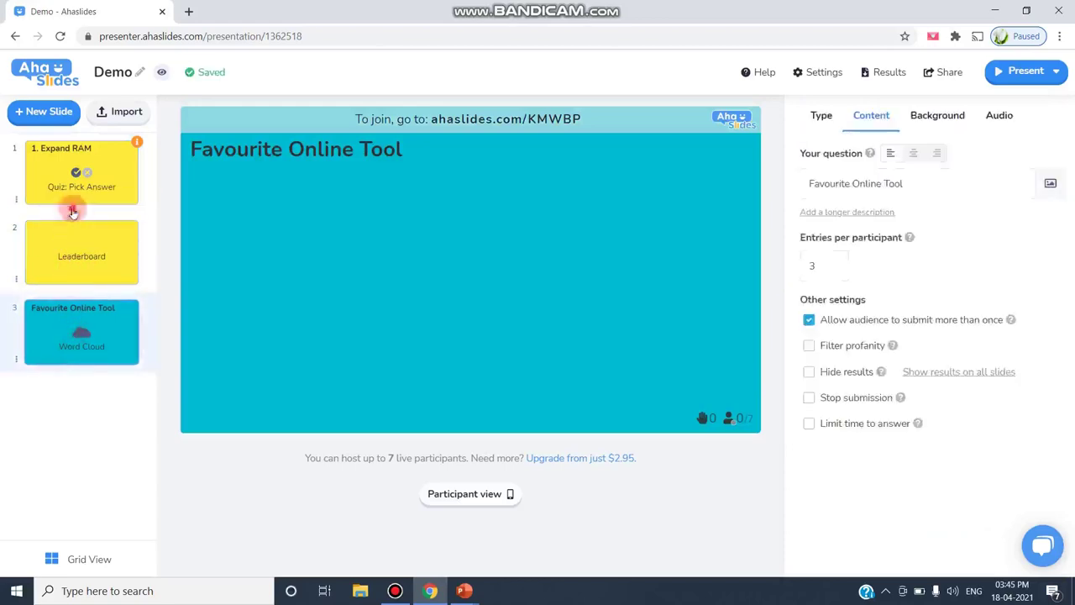
pyautogui.moveTo(72, 212); pyautogui.dragTo(72, 151)
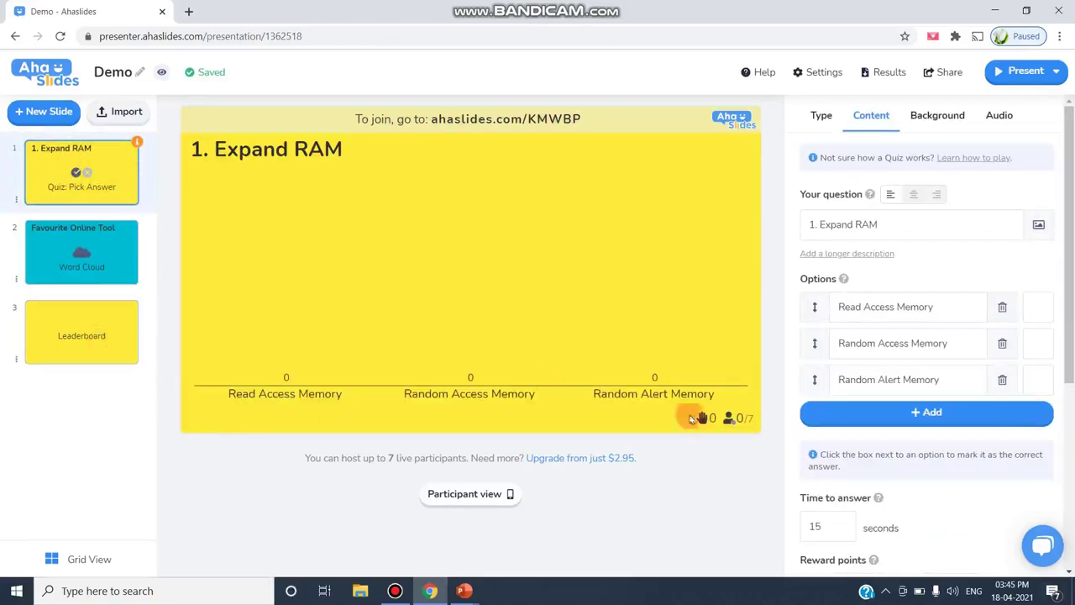
pyautogui.scroll(-4, 829, 454)
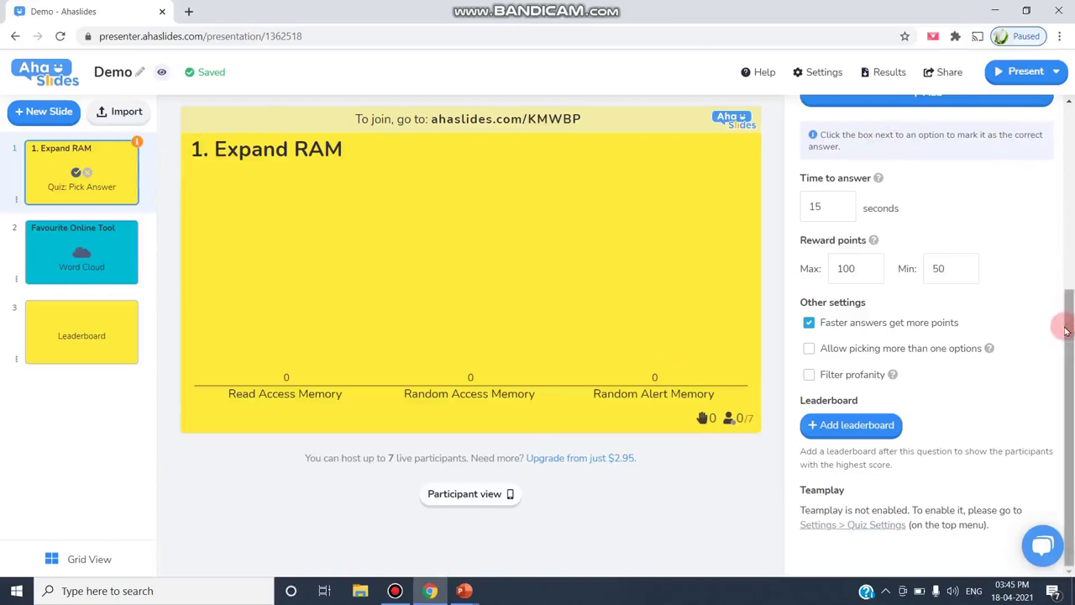
pyautogui.moveTo(1067, 324); pyautogui.dragTo(1060, 91)
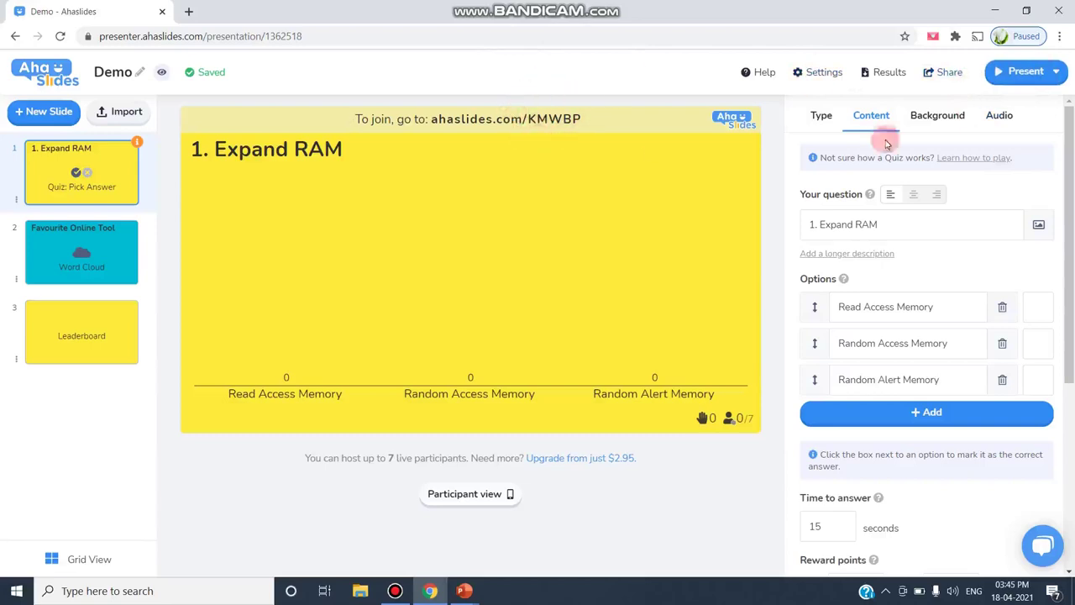
pyautogui.click(946, 74)
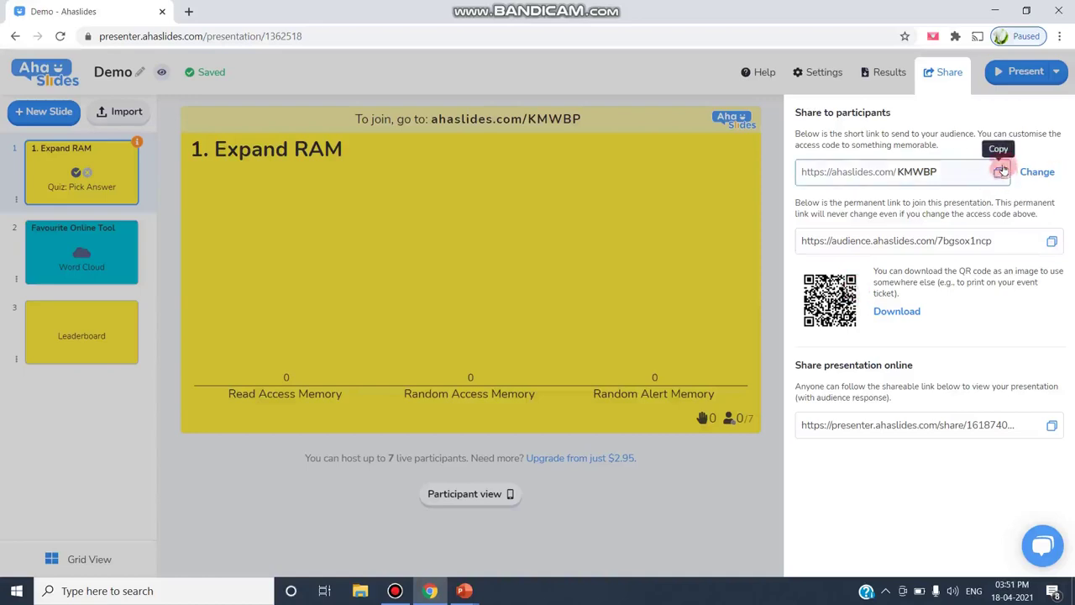
# - Copy the Demo's short join link and try presenting, which triggers a no-correct-answer warning
pyautogui.click(1003, 170)
pyautogui.click(1018, 74)
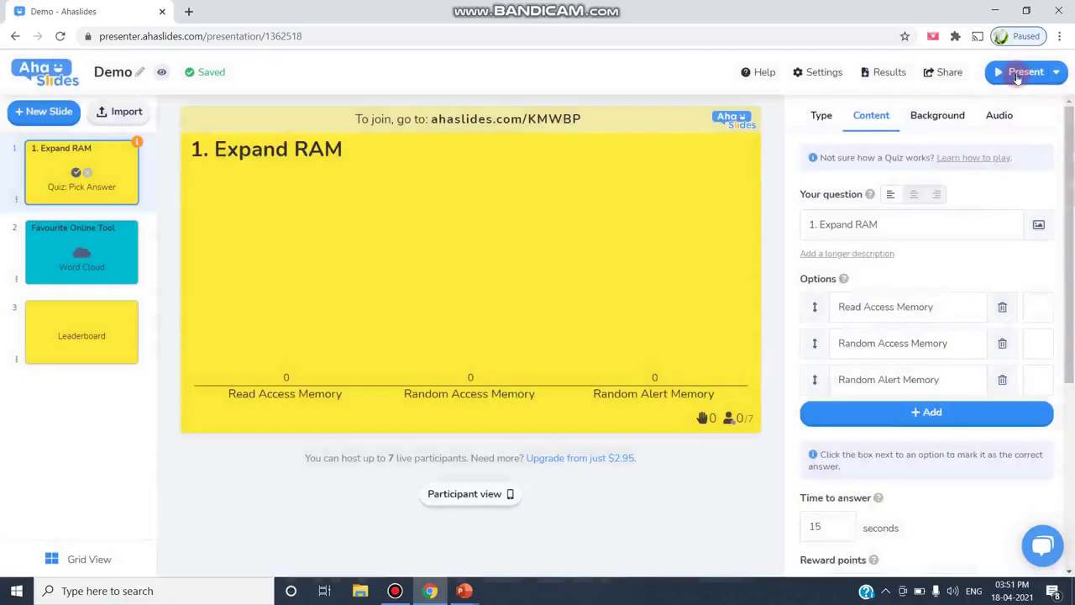
pyautogui.click(1018, 74)
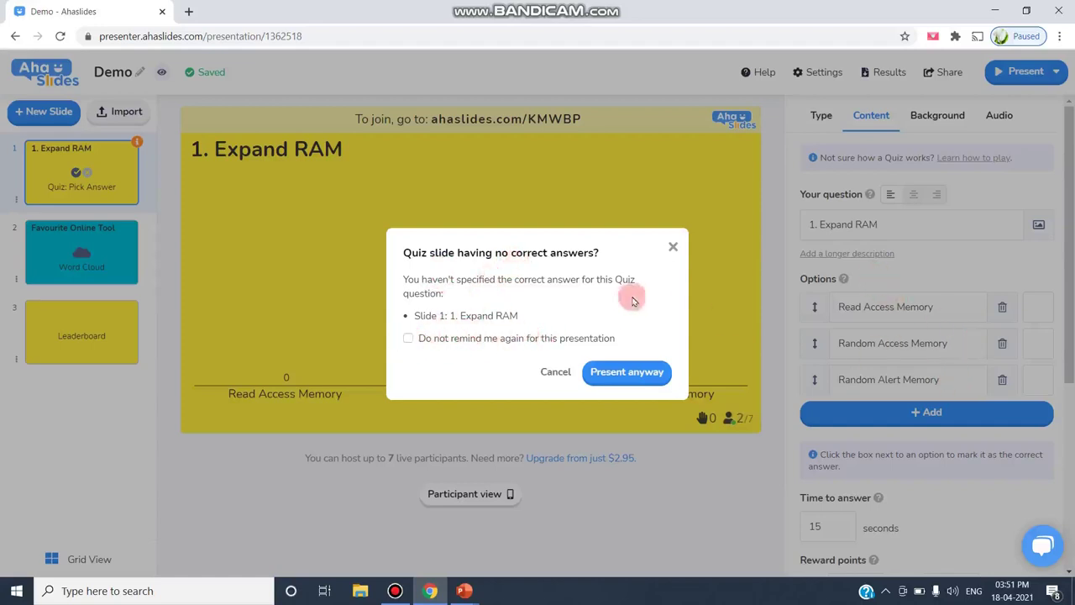
# - Dismiss the warning, mark Random Access Memory as the correct quiz answer, and start presenting
pyautogui.click(673, 246)
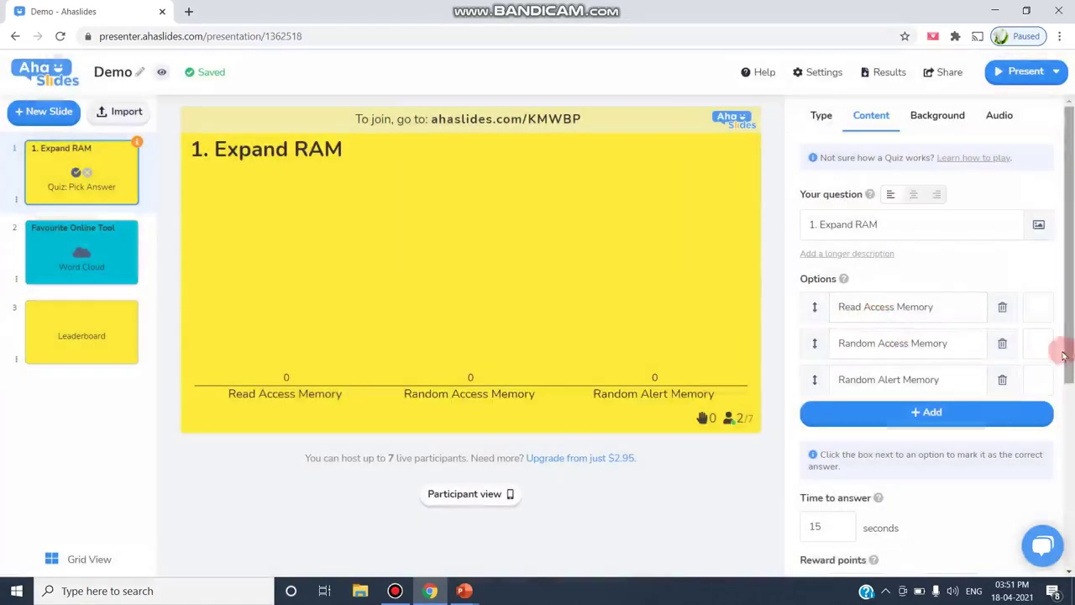
pyautogui.click(1039, 345)
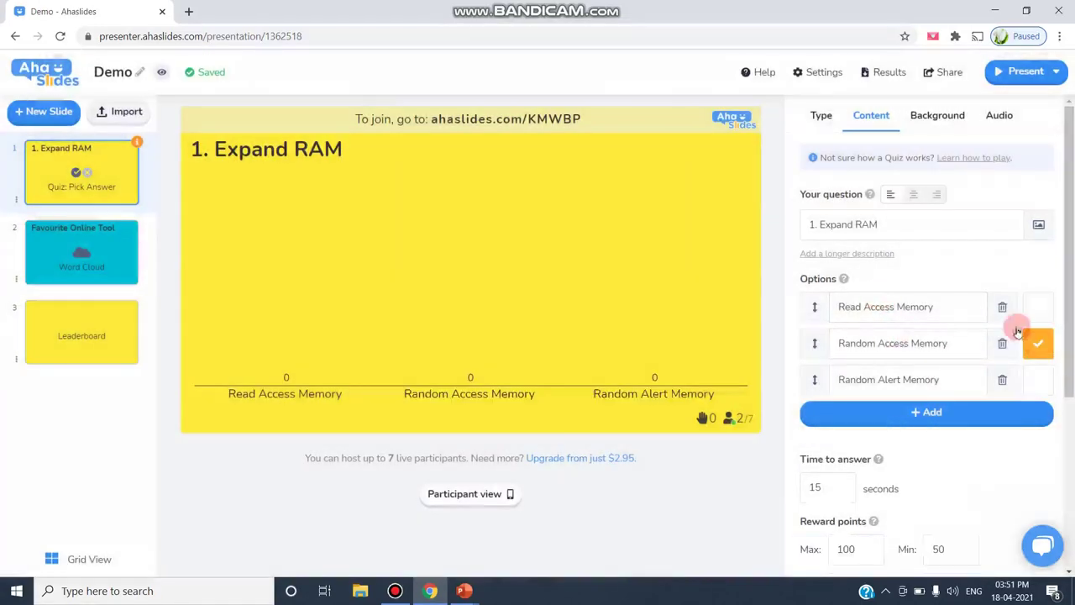
pyautogui.click(1015, 72)
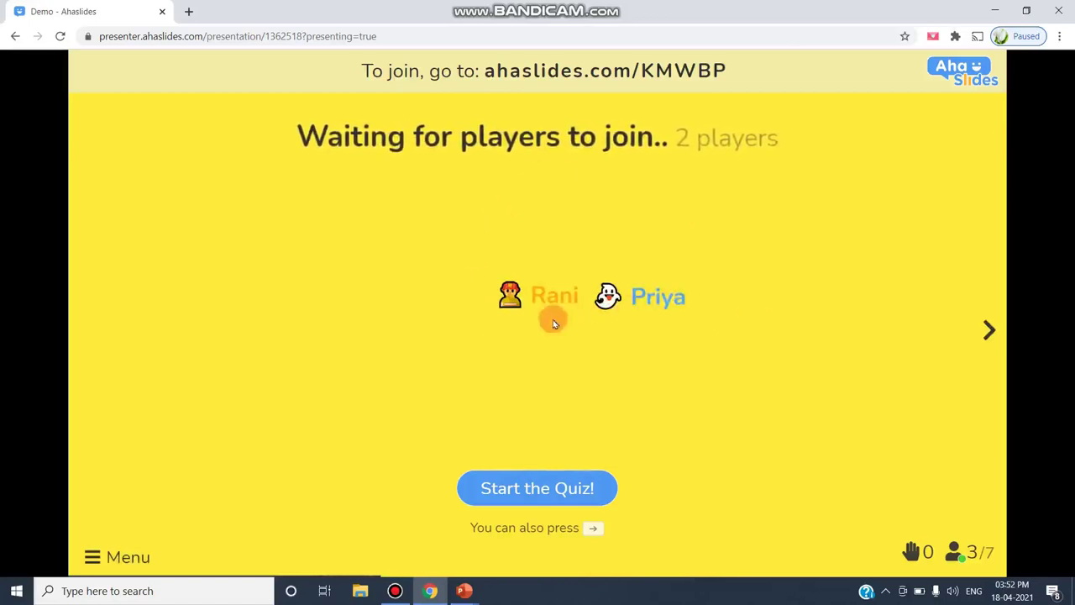
# - Start the Expand RAM quiz, end the running question, and advance to the word cloud
pyautogui.click(566, 492)
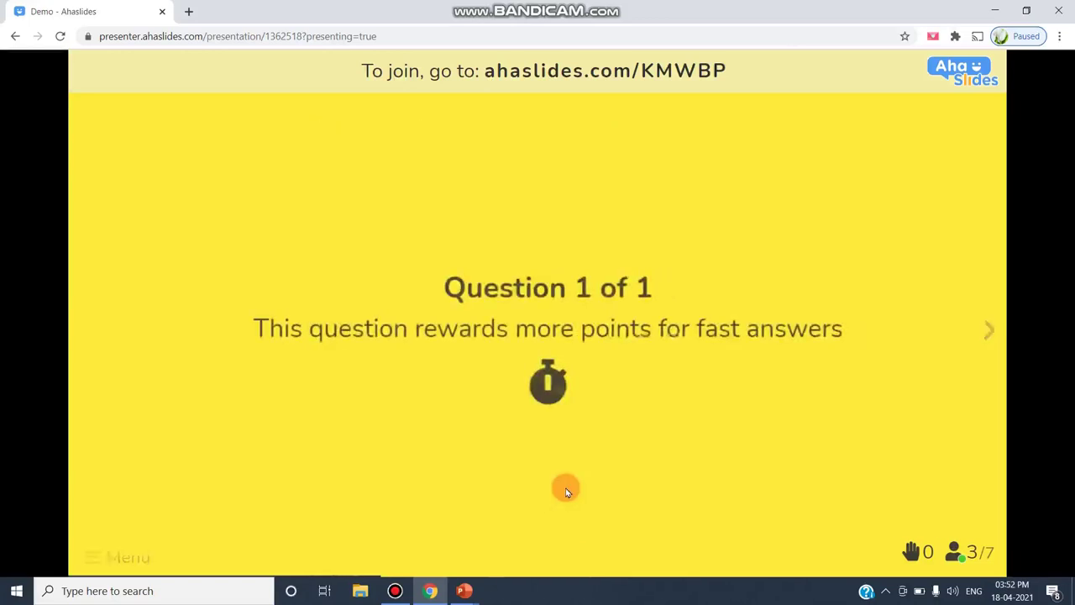
pyautogui.moveTo(711, 490)
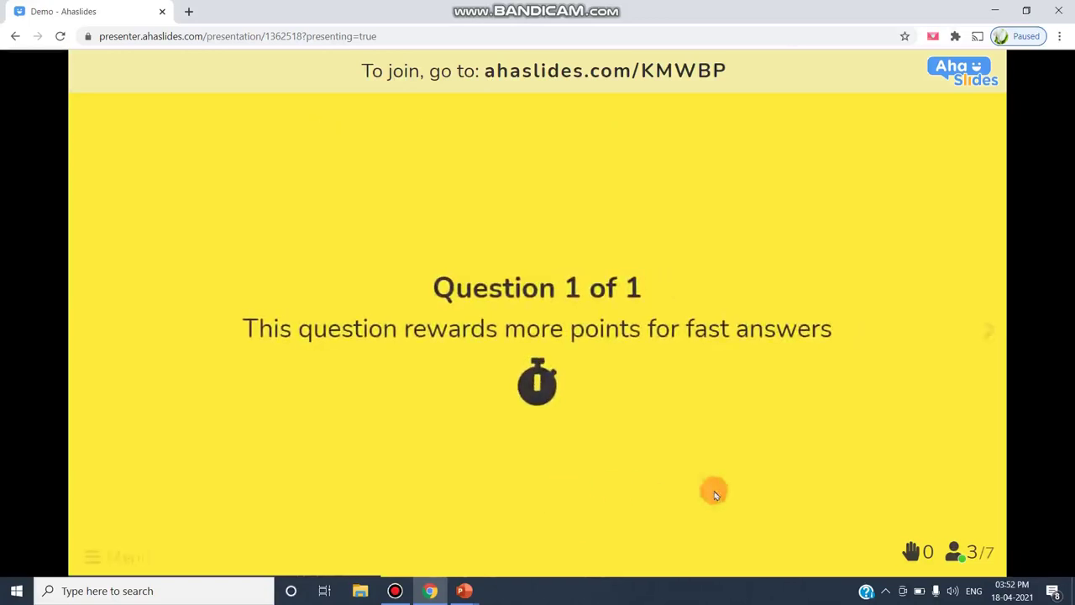
pyautogui.click(990, 330)
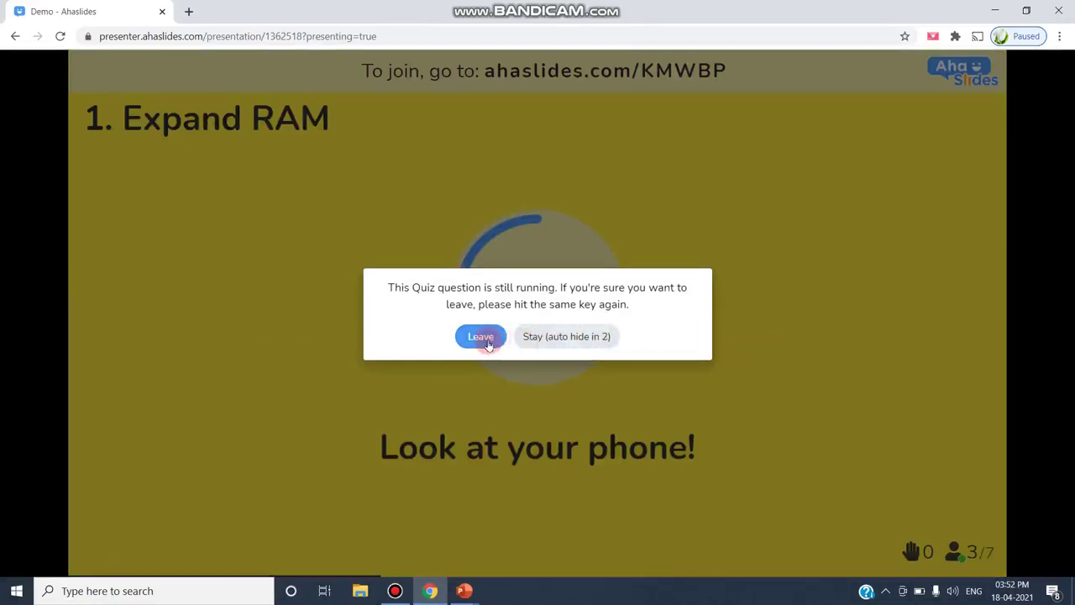
pyautogui.click(523, 343)
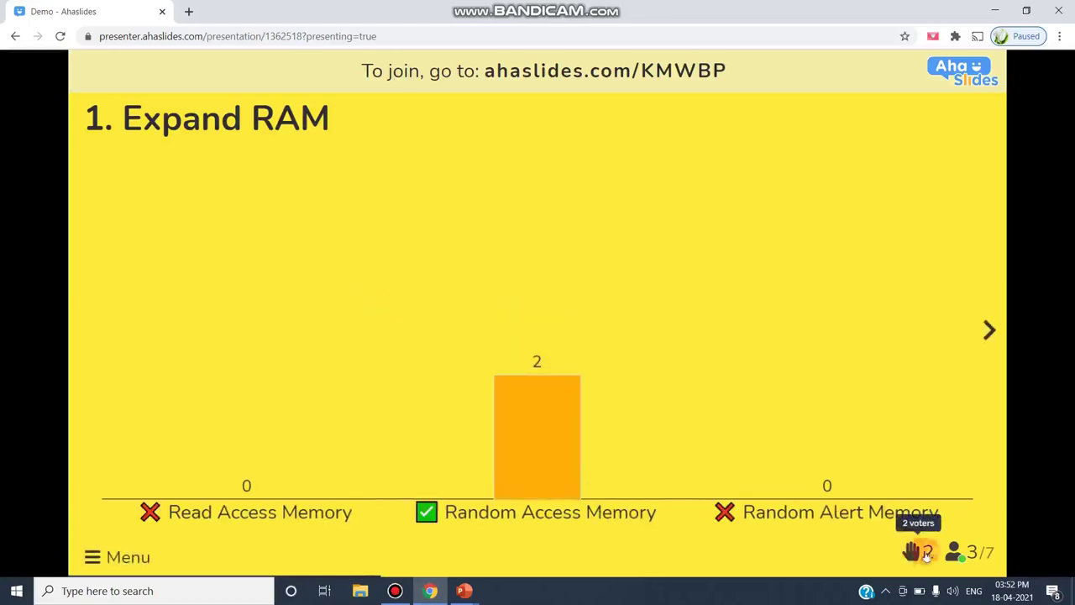
pyautogui.click(989, 335)
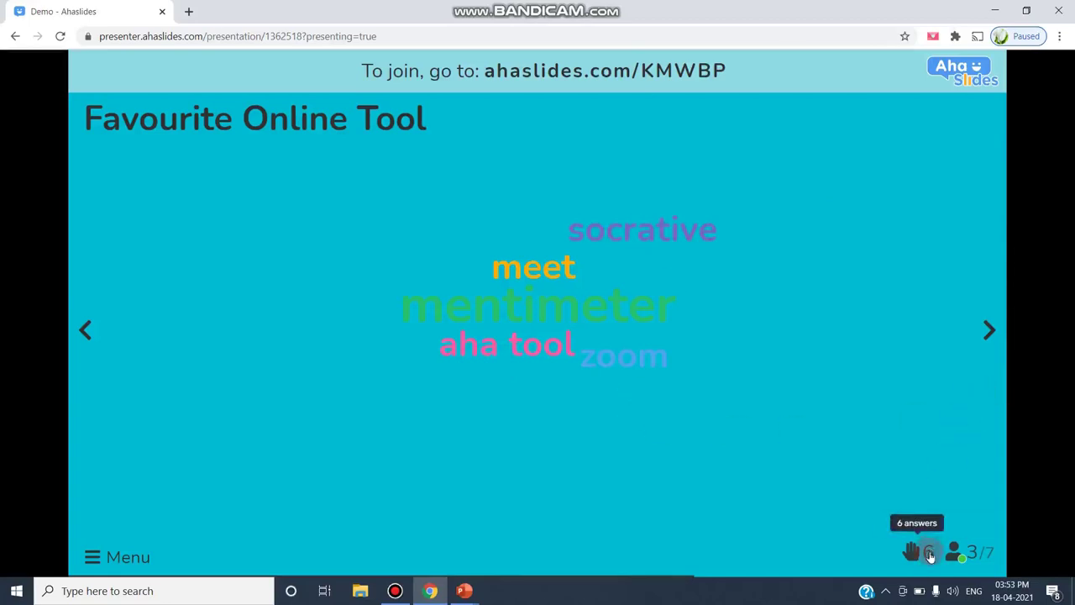
# - Go back from the Favourite Online Tool word cloud to the quiz lobby
pyautogui.click(89, 330)
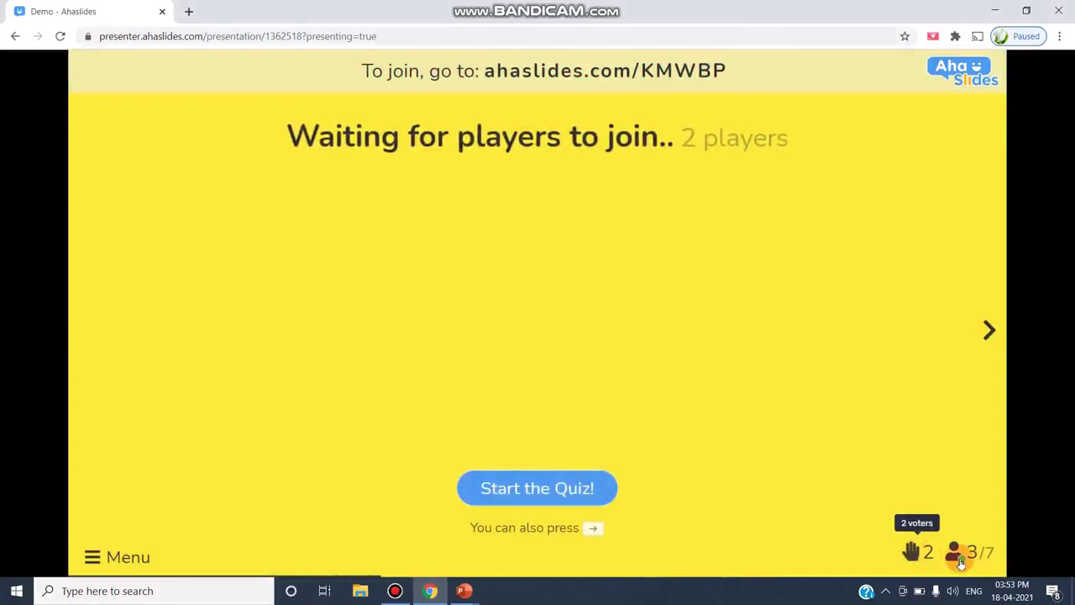
# - Advance past the word cloud to the Leaderboard and spotlight the 84-point top player
pyautogui.click(988, 329)
pyautogui.click(988, 330)
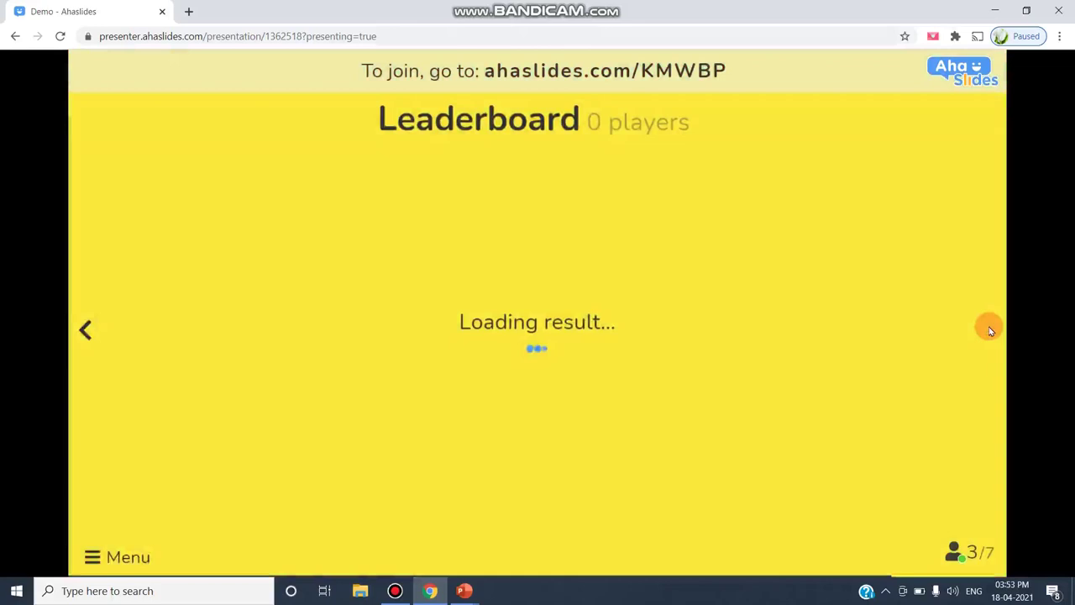
pyautogui.moveTo(519, 392)
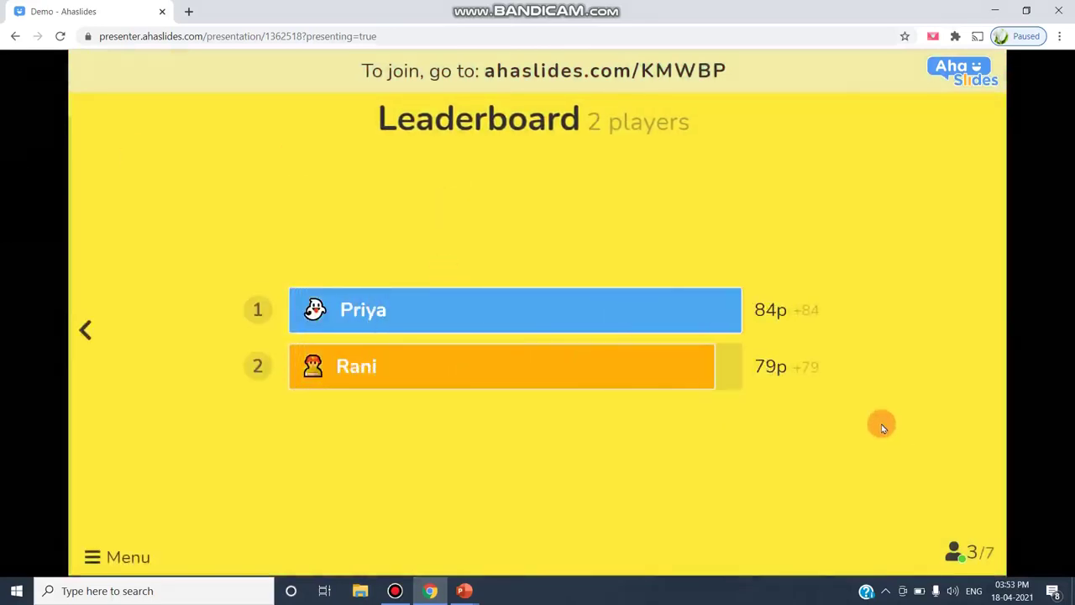
pyautogui.click(307, 301)
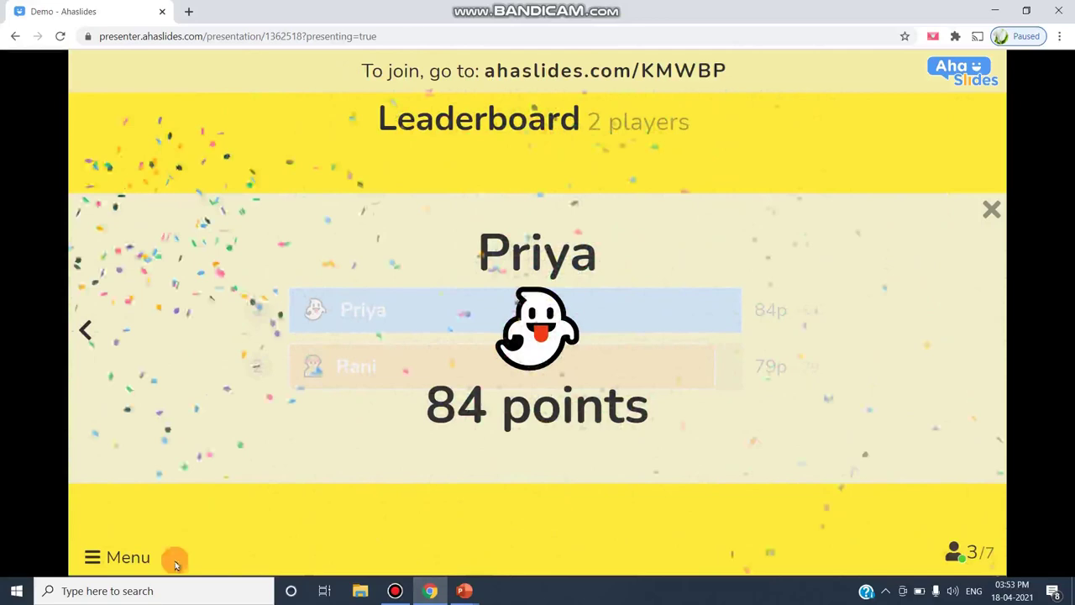
# - Open and close the presenter menu, then reopen it
pyautogui.click(126, 557)
pyautogui.click(440, 159)
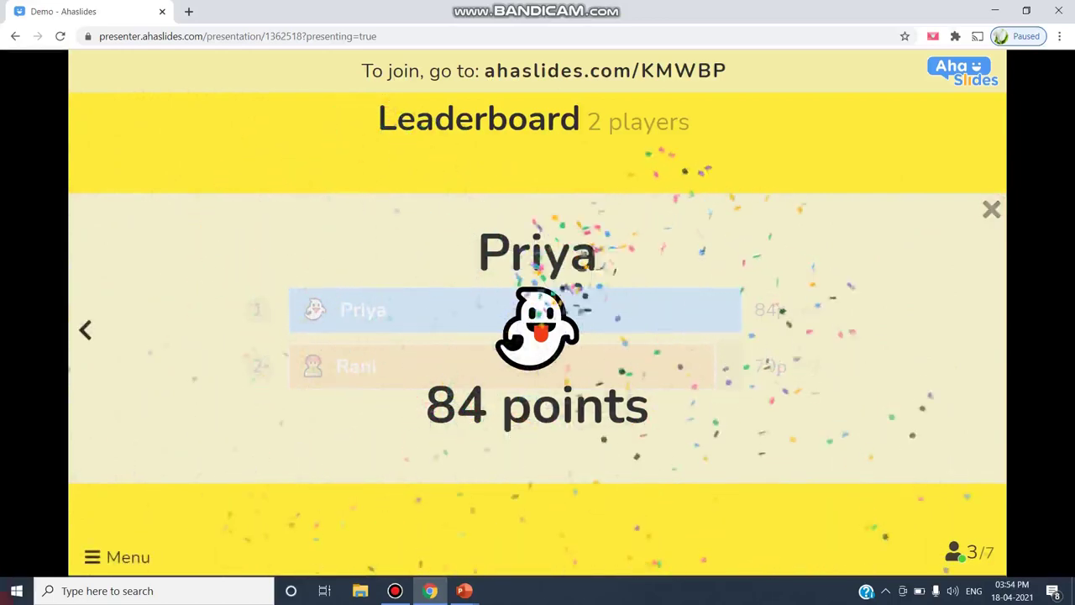
pyautogui.click(91, 551)
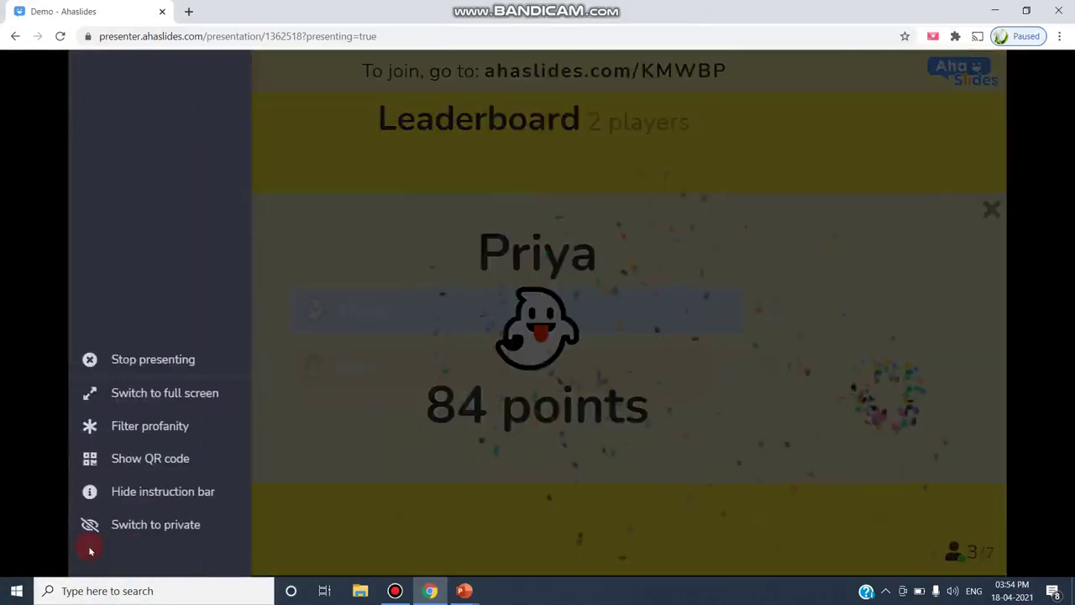
# - Stop presenting, join the participant preview under a test name to see standings, then close it
pyautogui.click(147, 366)
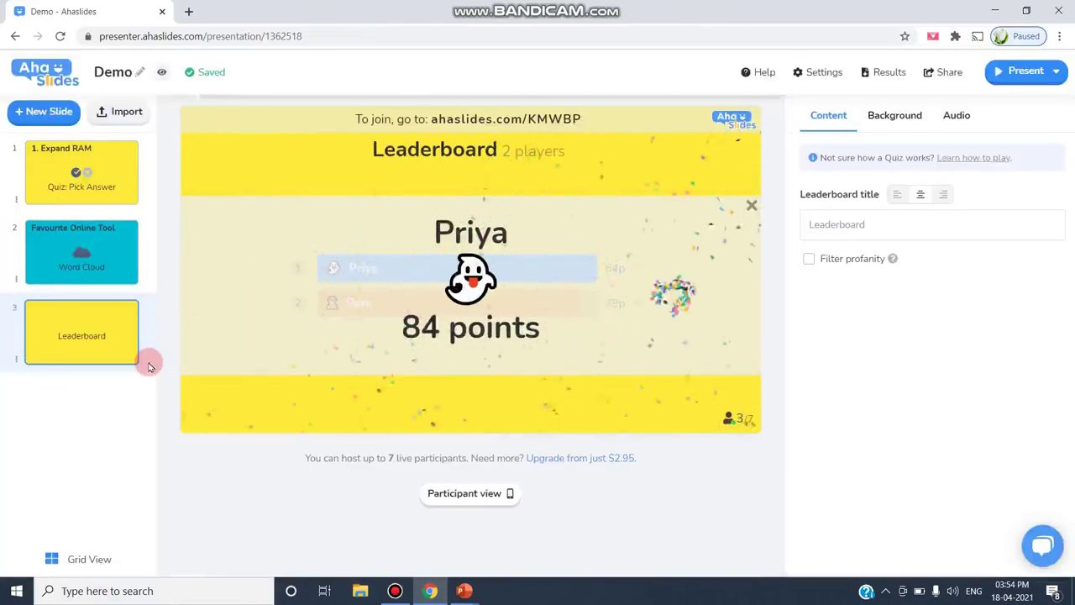
pyautogui.click(487, 495)
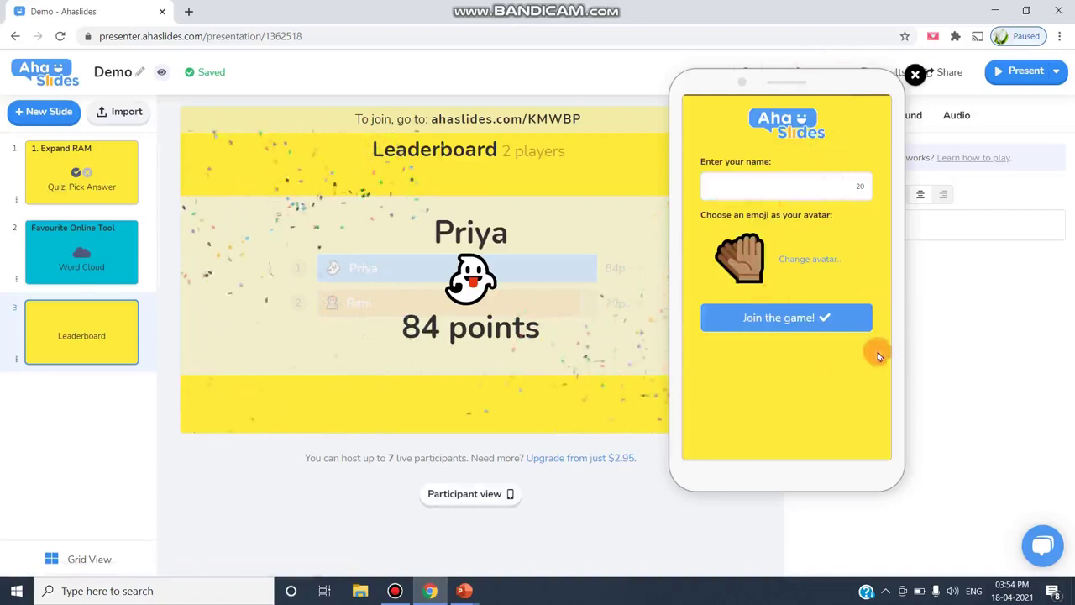
pyautogui.click(782, 327)
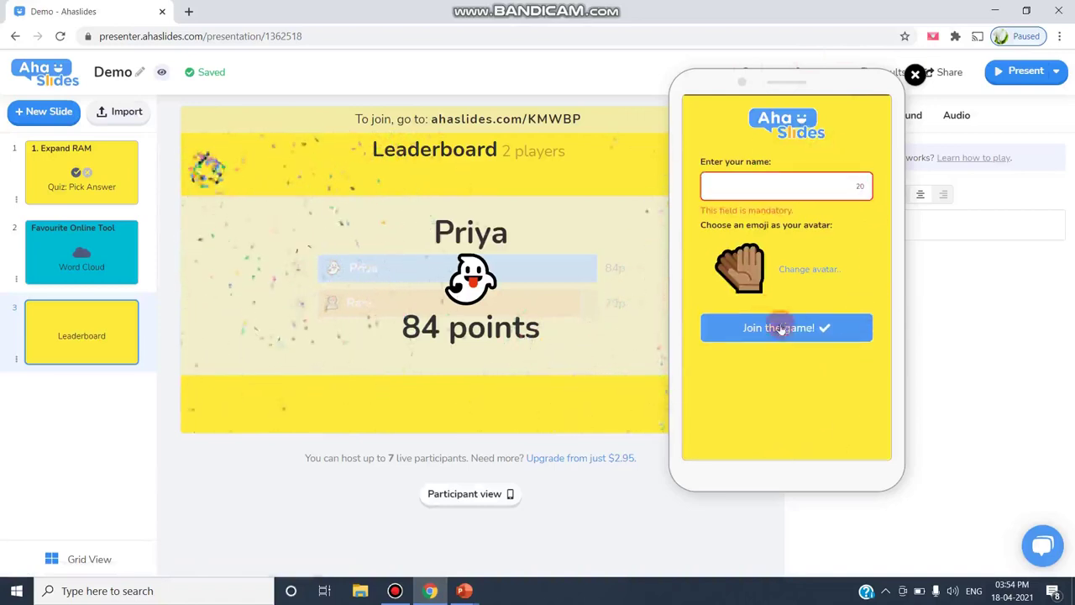
pyautogui.click(752, 178)
pyautogui.write('ll')
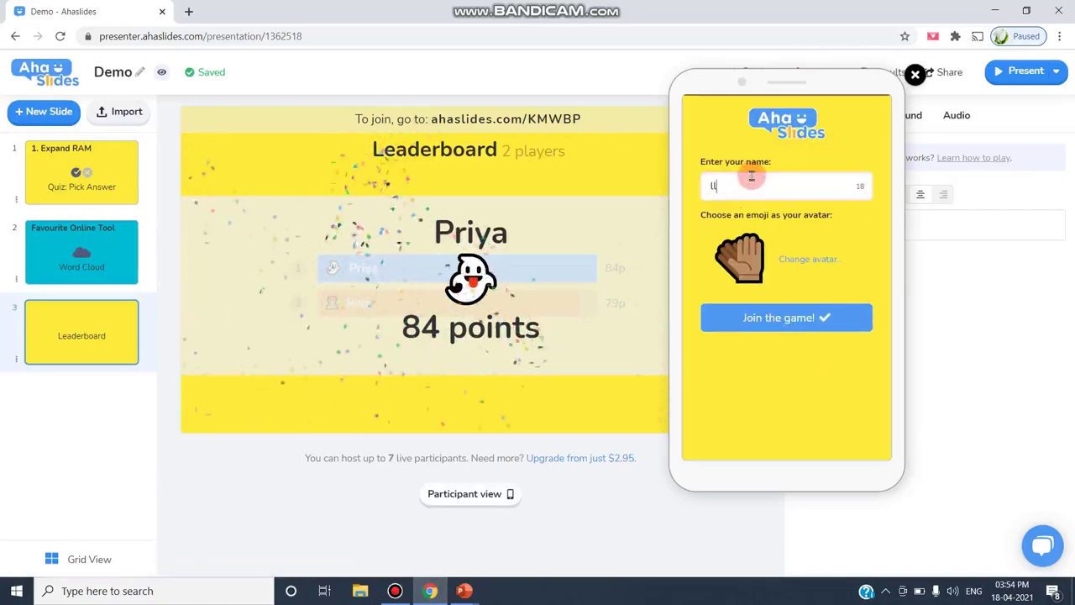
pyautogui.click(790, 317)
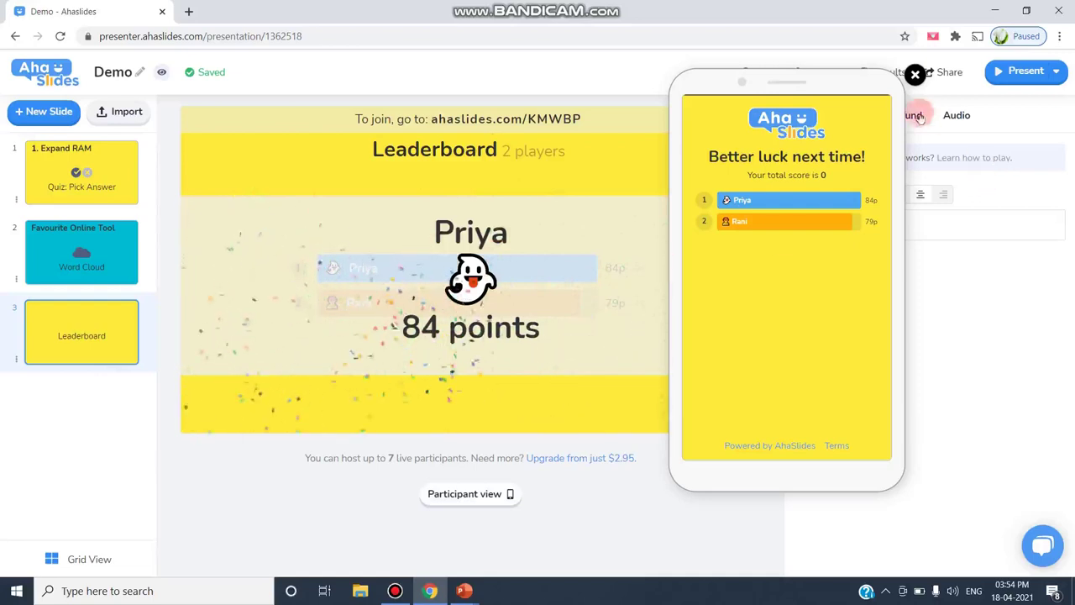
pyautogui.click(463, 497)
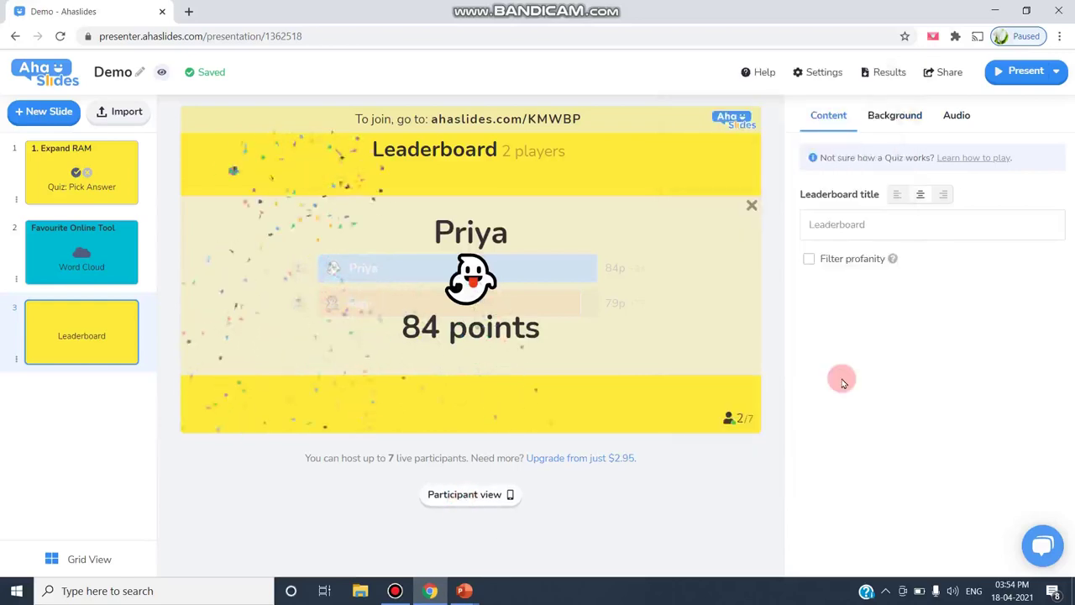